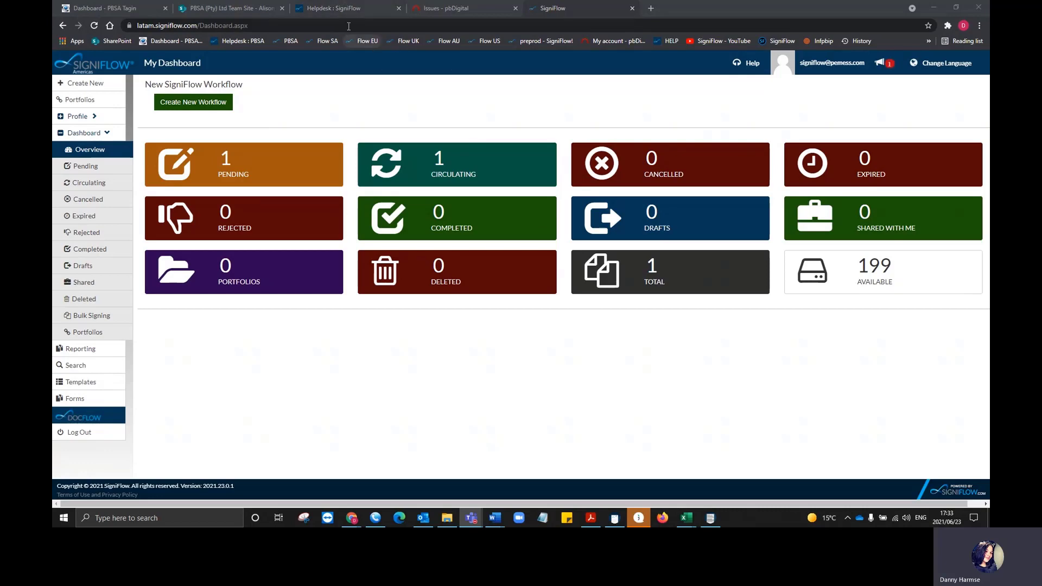
# Create a new workflow and upload the Demo Agreement PDF from the Test Docs QA folder.
pyautogui.click(194, 104)
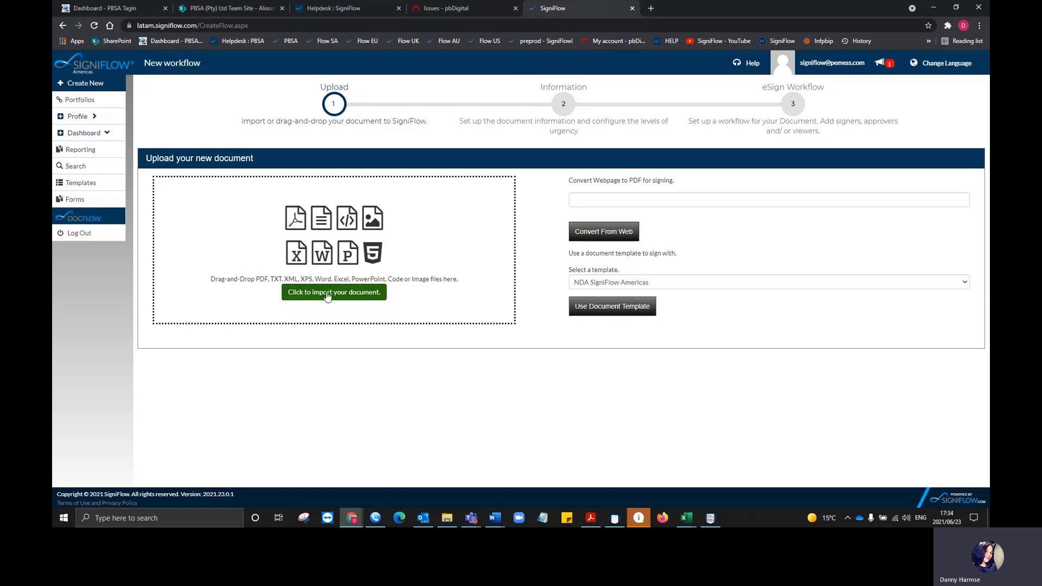
pyautogui.click(356, 295)
pyautogui.click(447, 518)
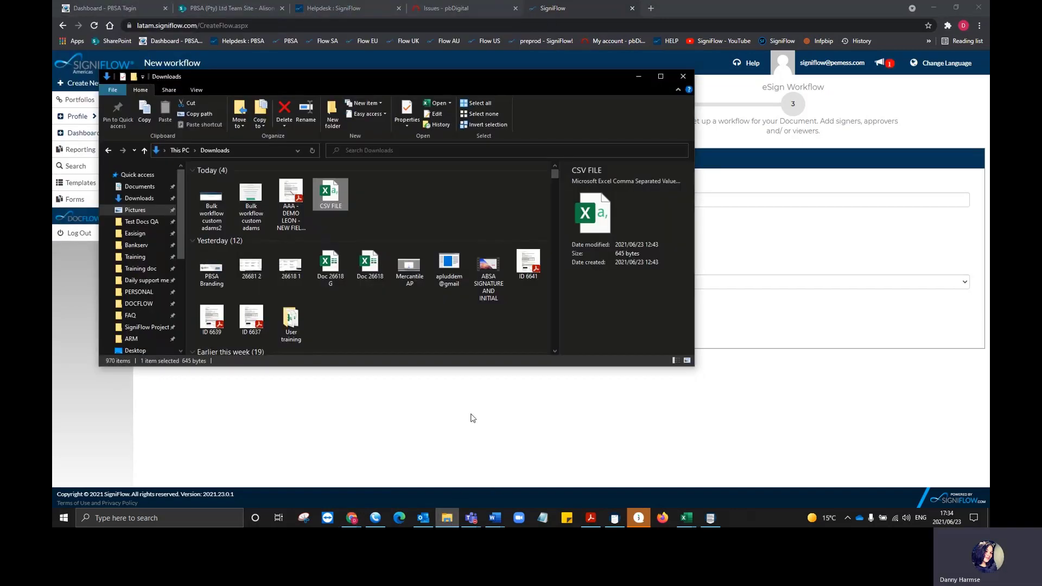
pyautogui.click(130, 222)
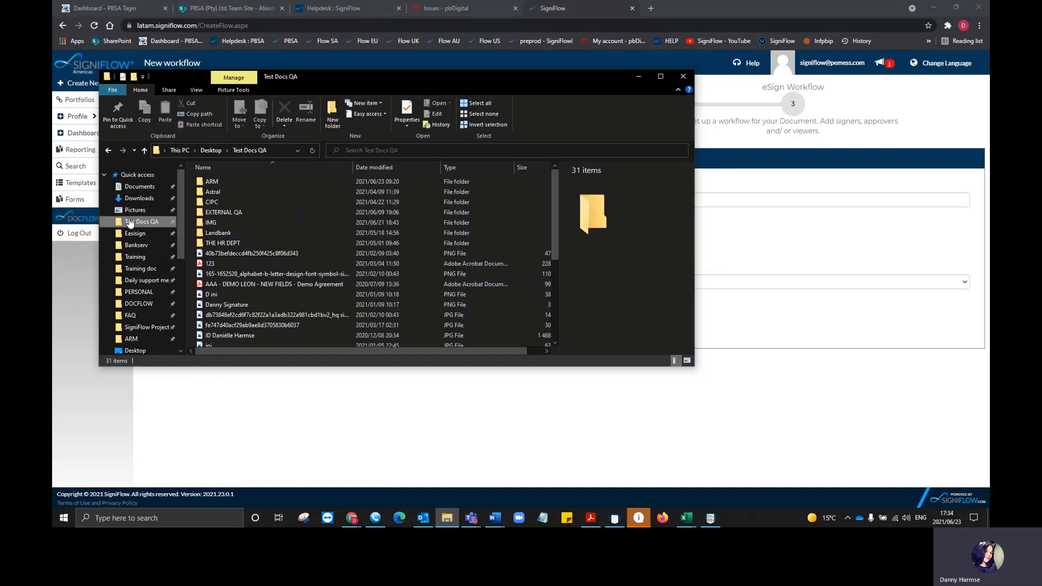
pyautogui.click(296, 285)
pyautogui.moveTo(348, 77); pyautogui.dragTo(568, 92)
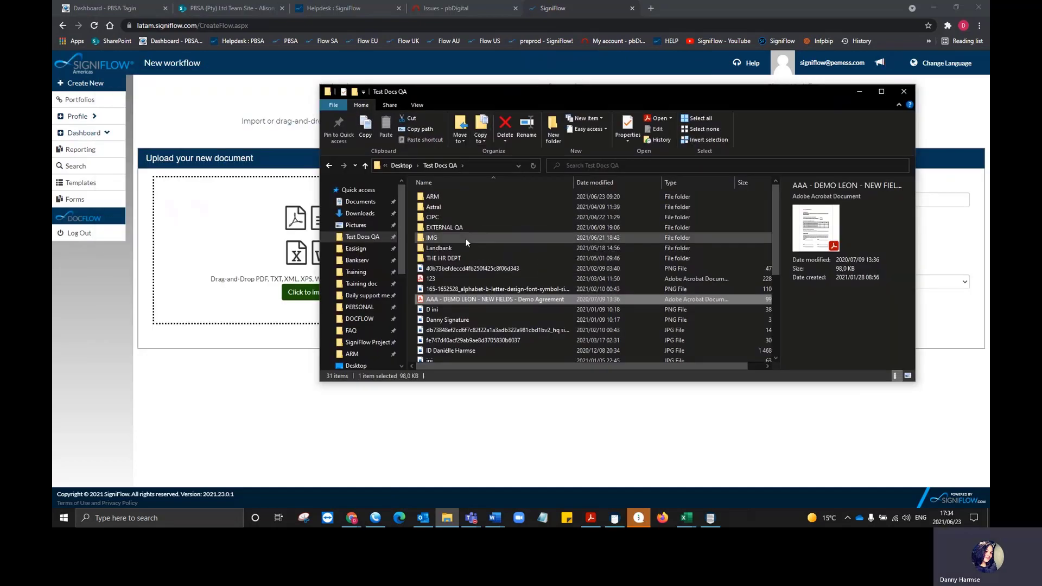
pyautogui.moveTo(459, 301); pyautogui.dragTo(240, 269)
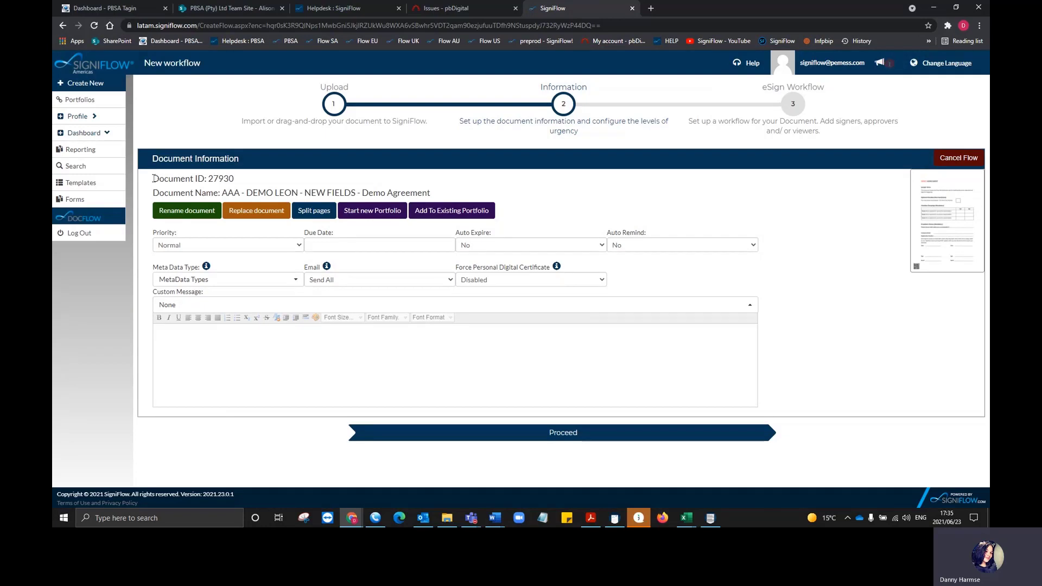
# Rename the uploaded document to "Demo Agreement".
pyautogui.moveTo(152, 178); pyautogui.dragTo(240, 179)
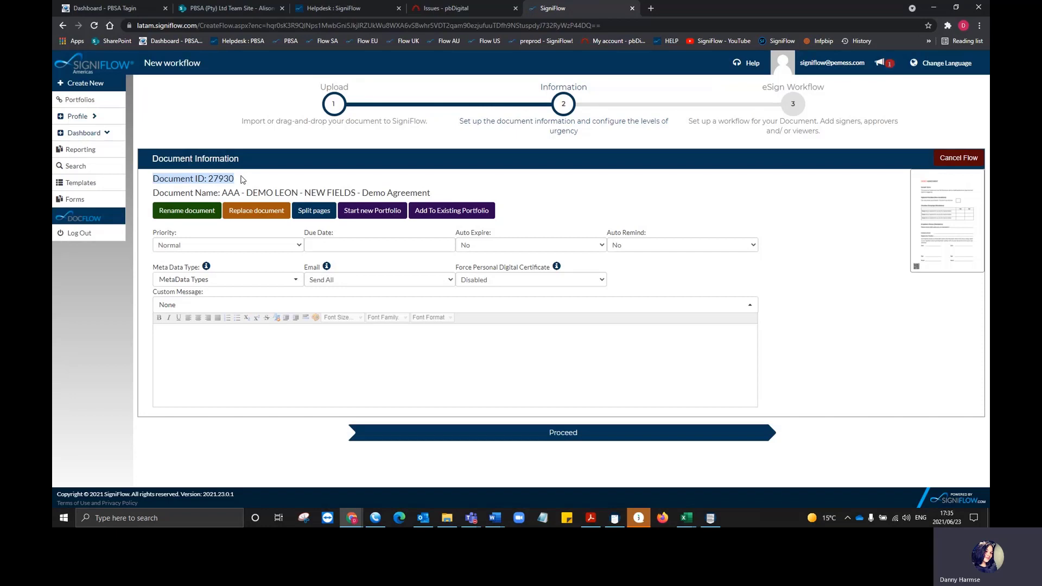
pyautogui.click(150, 196)
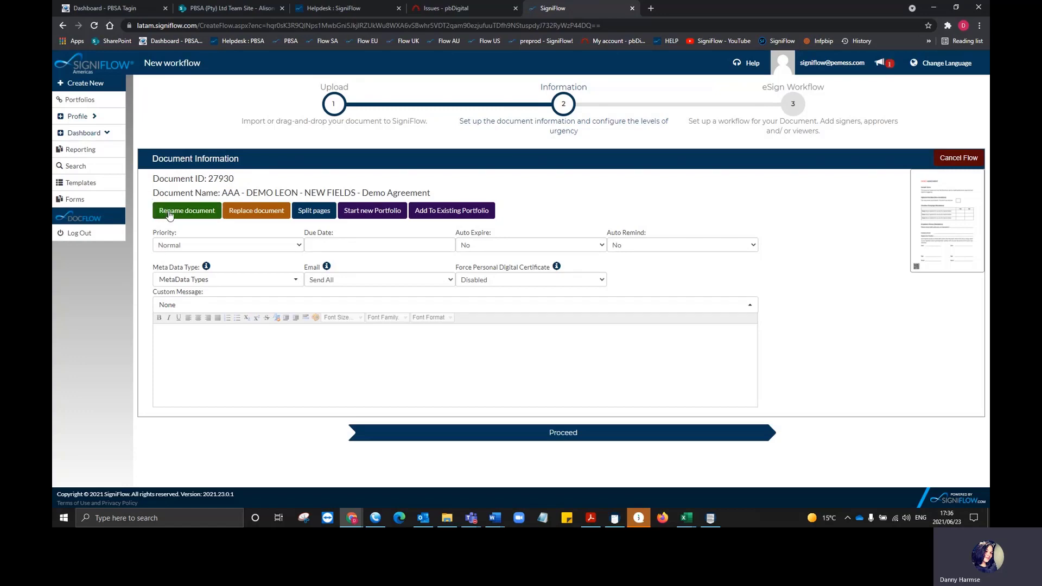
pyautogui.click(167, 205)
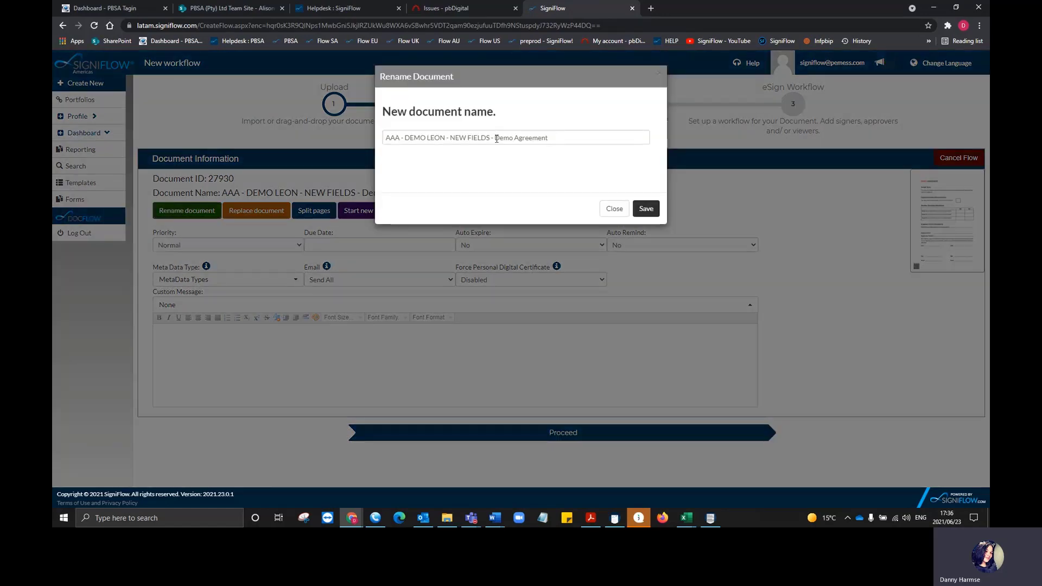
pyautogui.click(496, 138)
pyautogui.moveTo(496, 138); pyautogui.dragTo(386, 138)
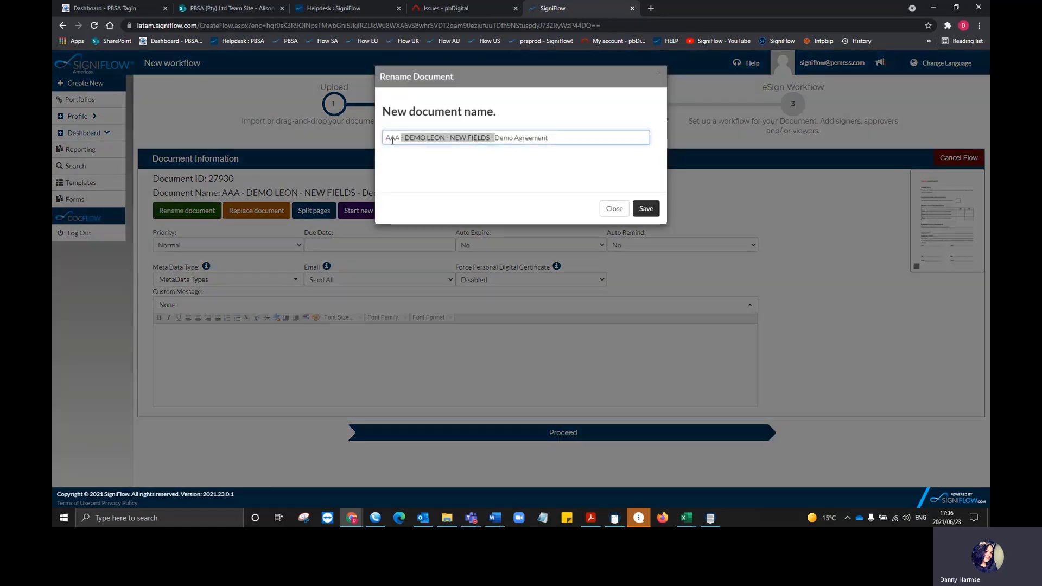
pyautogui.press('BackSpace')
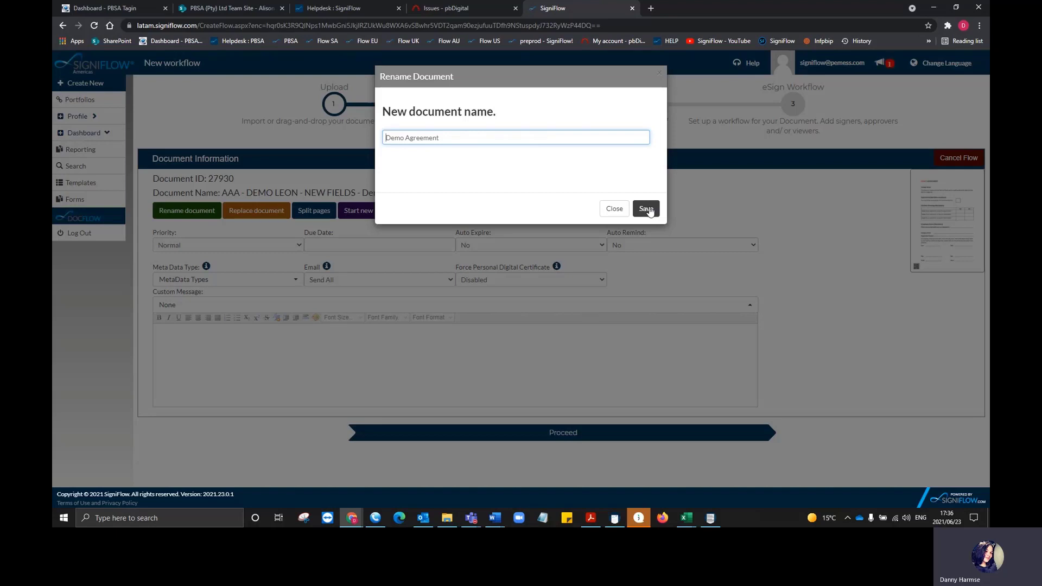
pyautogui.click(649, 210)
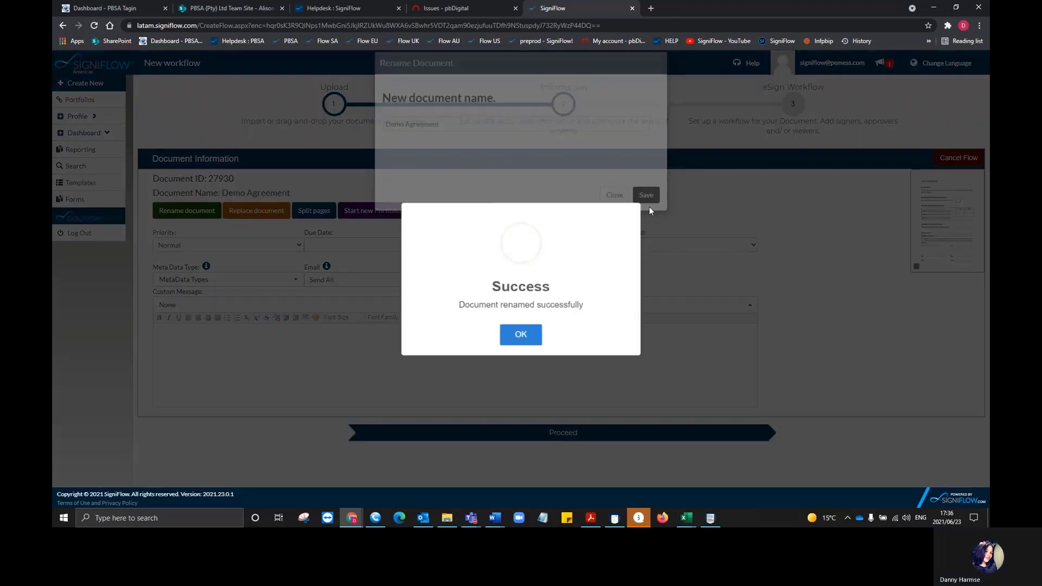
pyautogui.click(524, 332)
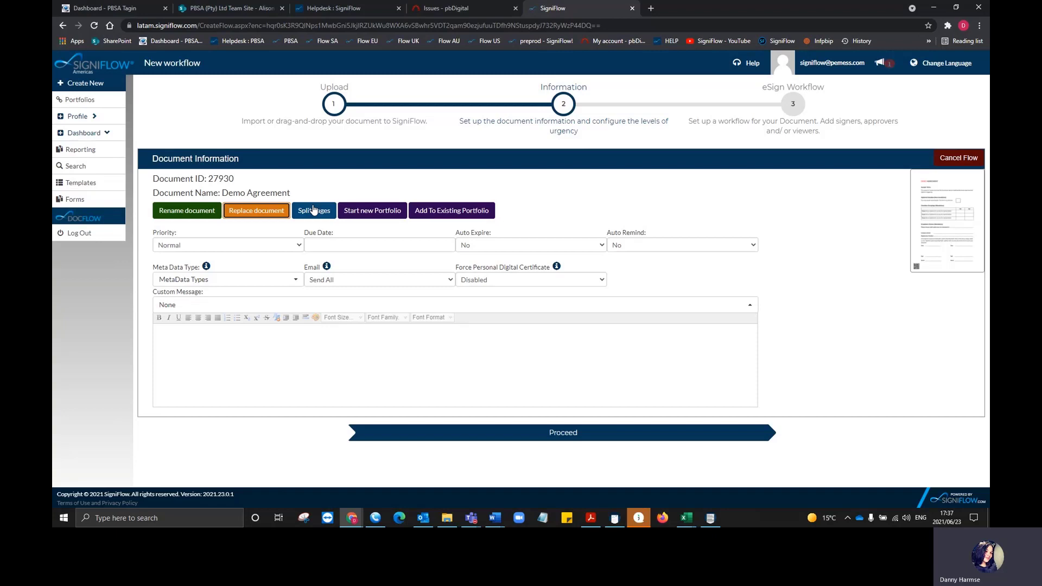
# View the option for adding the document to an existing portfolio.
pyautogui.click(382, 214)
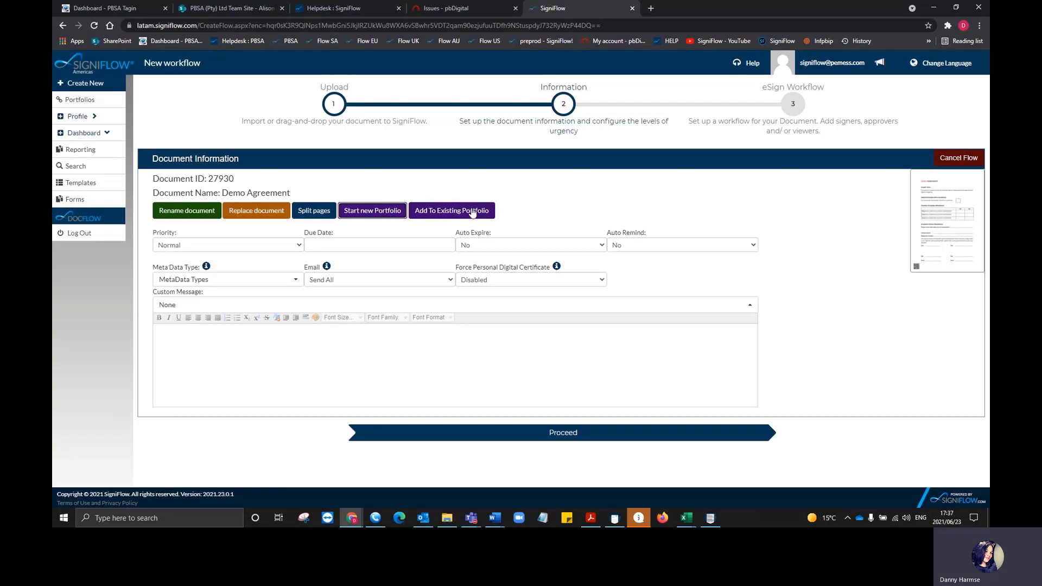
pyautogui.click(436, 212)
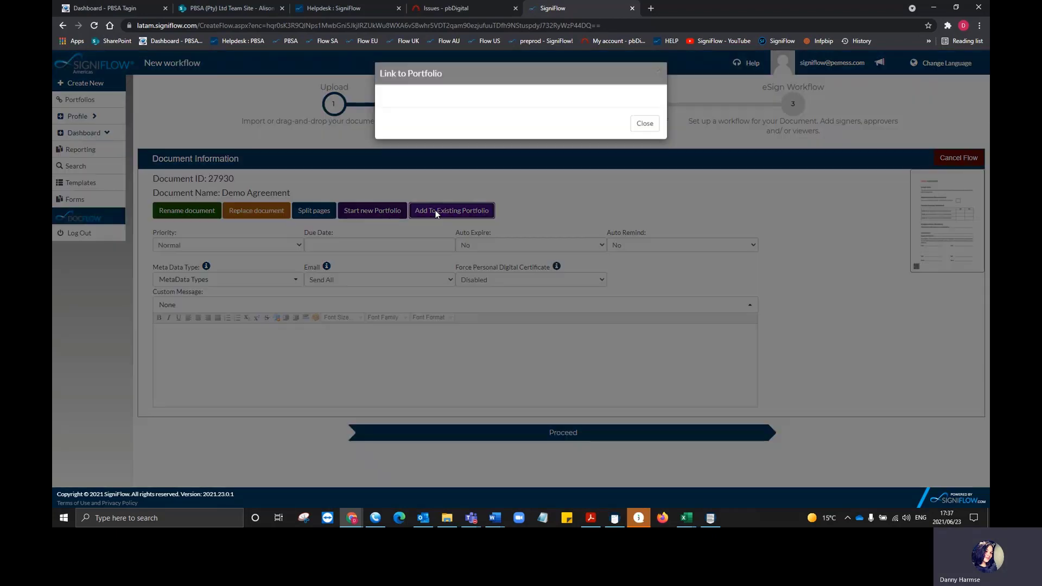
pyautogui.click(645, 127)
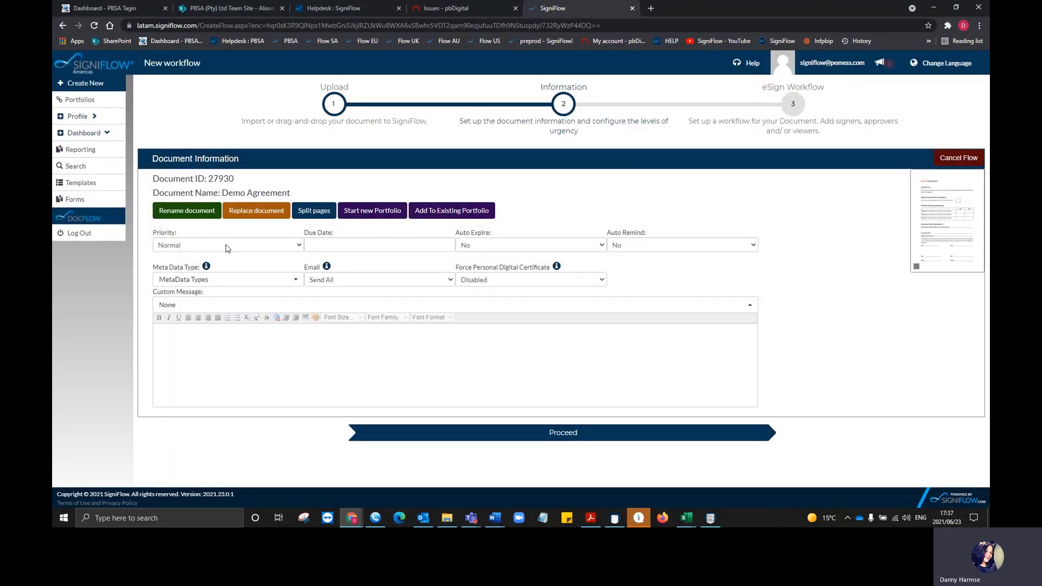
# Set the document's priority to High and its due date to 30 Jun 2021.
pyautogui.click(227, 246)
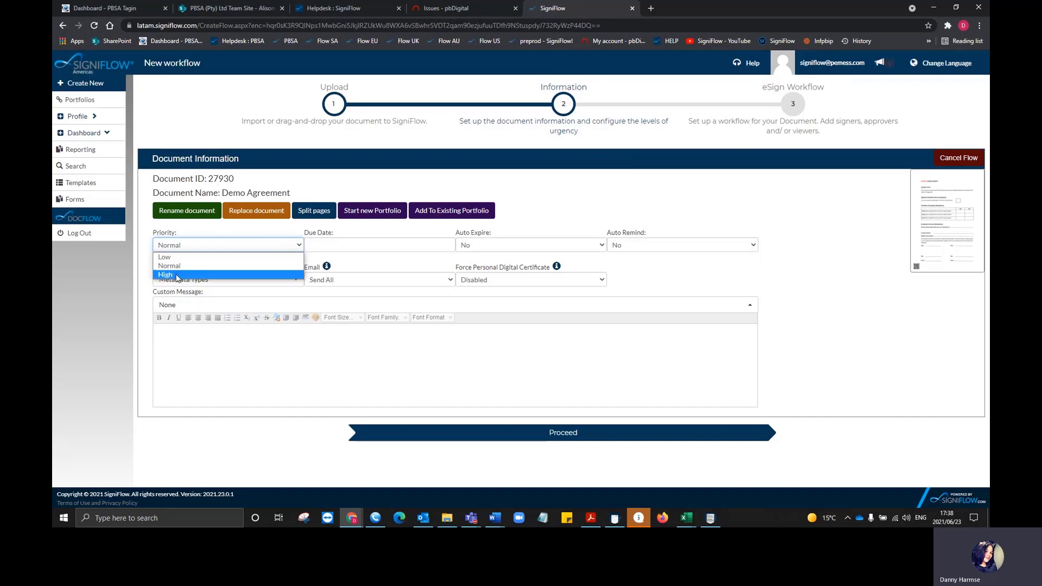
pyautogui.click(177, 275)
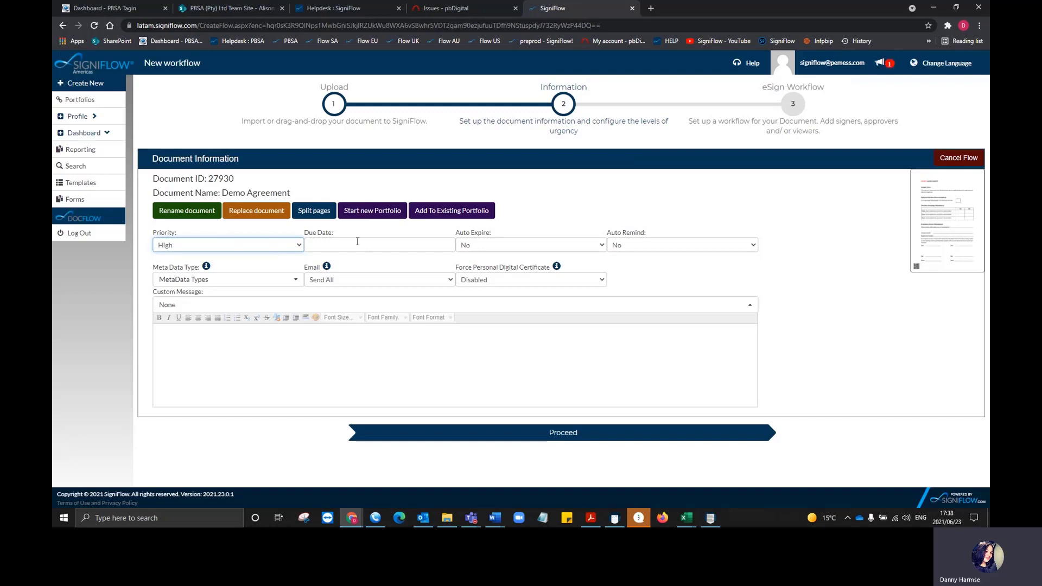
pyautogui.click(335, 248)
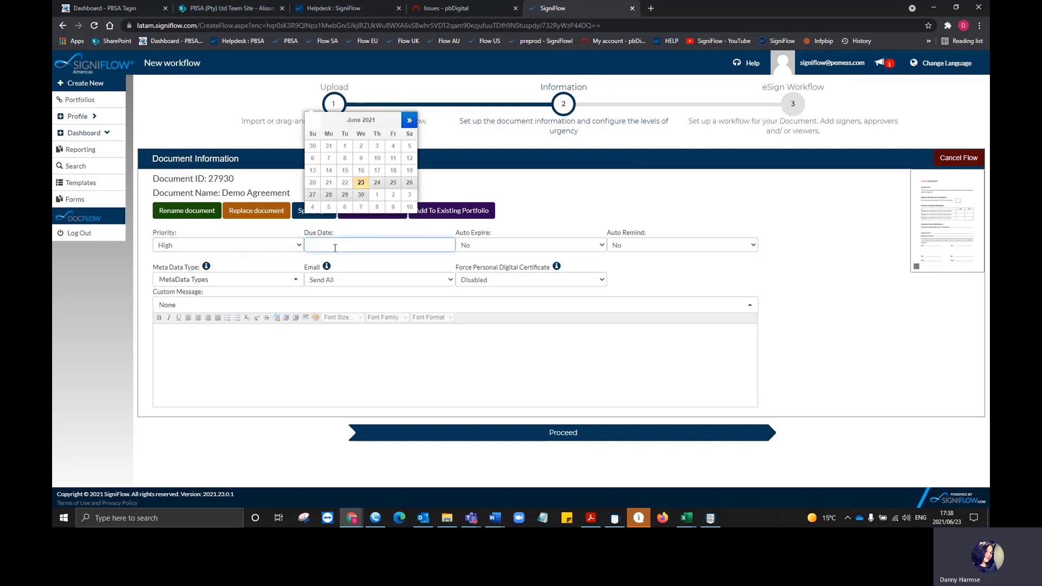
pyautogui.click(360, 199)
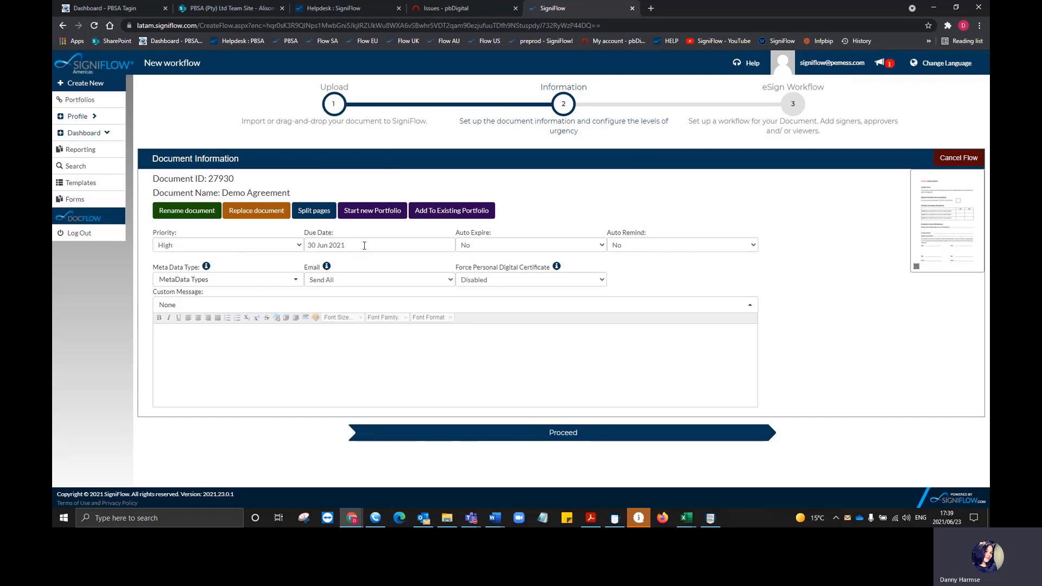
# Enable both Auto Expire and Auto Remind for the document.
pyautogui.click(497, 246)
pyautogui.click(466, 266)
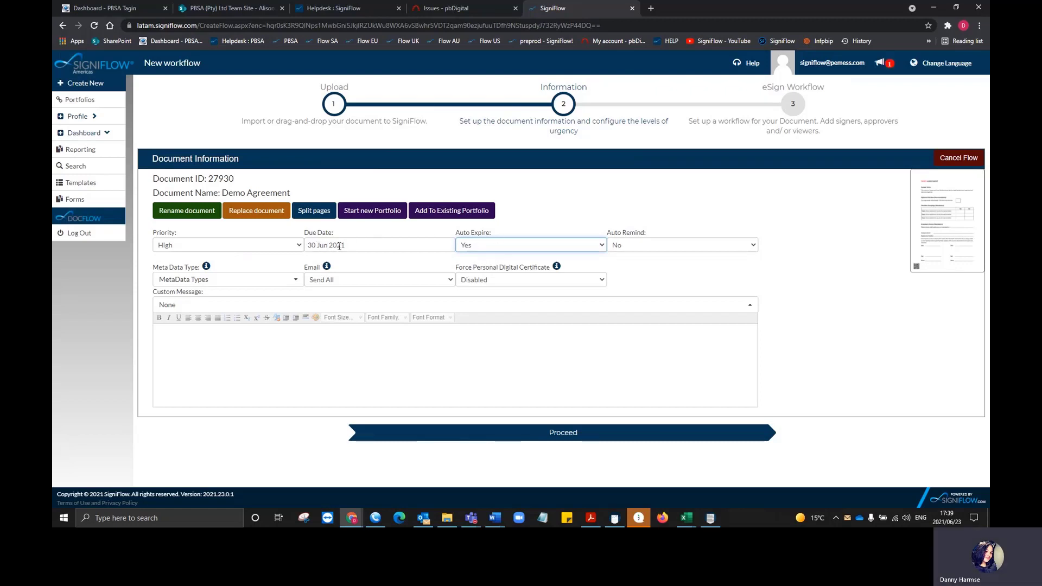
pyautogui.click(697, 217)
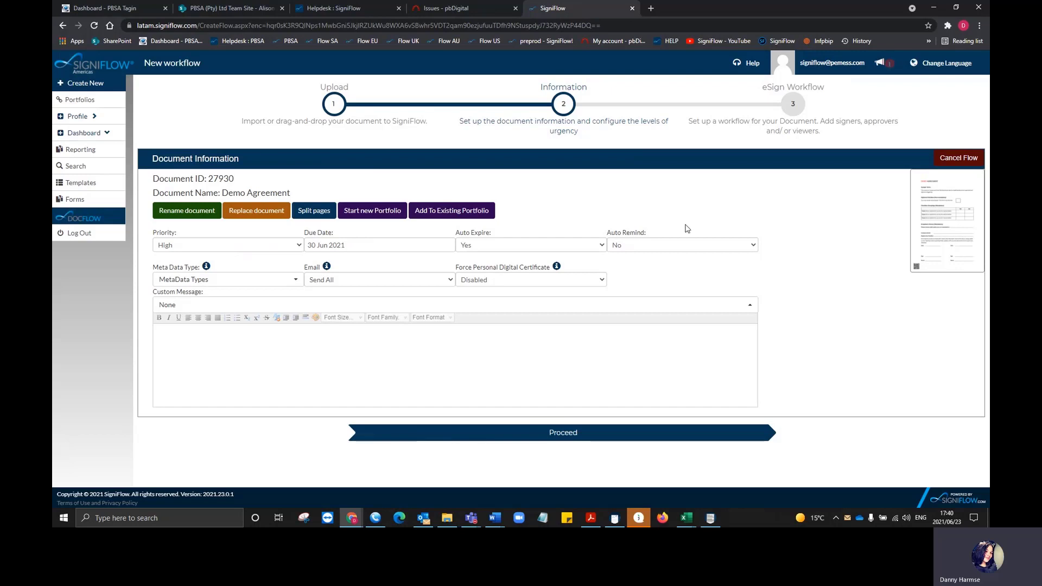
pyautogui.click(679, 245)
pyautogui.click(645, 258)
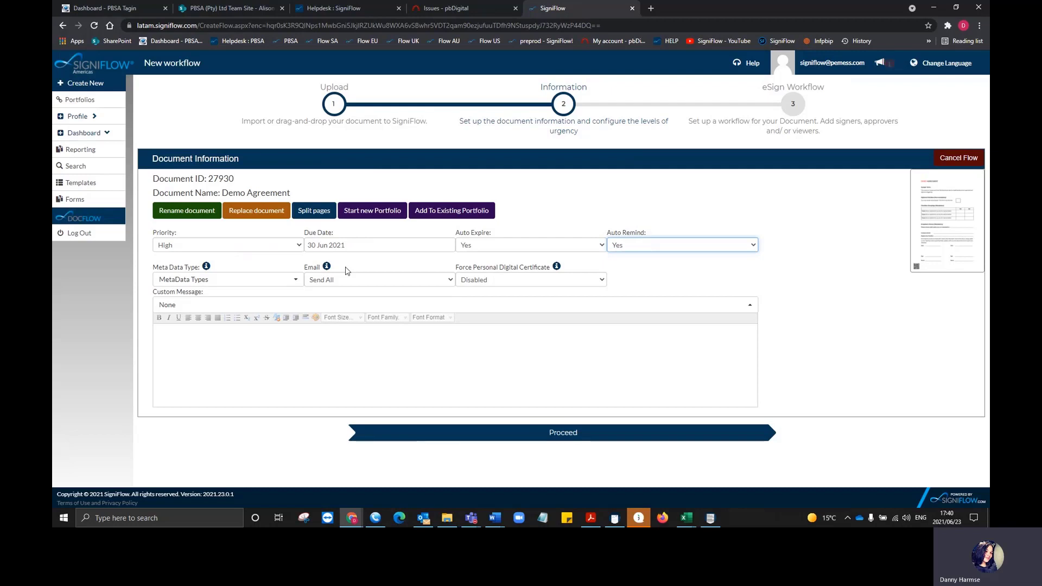
# Set the email option to Skip First and write the custom message "Good Day," followed by "Kindly sign this document.".
pyautogui.click(363, 280)
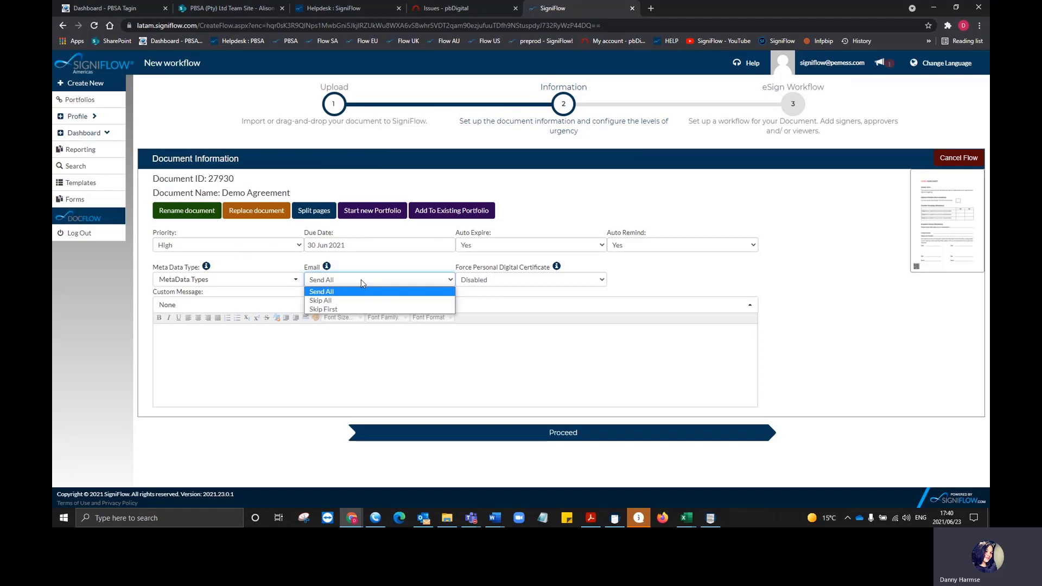
pyautogui.click(351, 310)
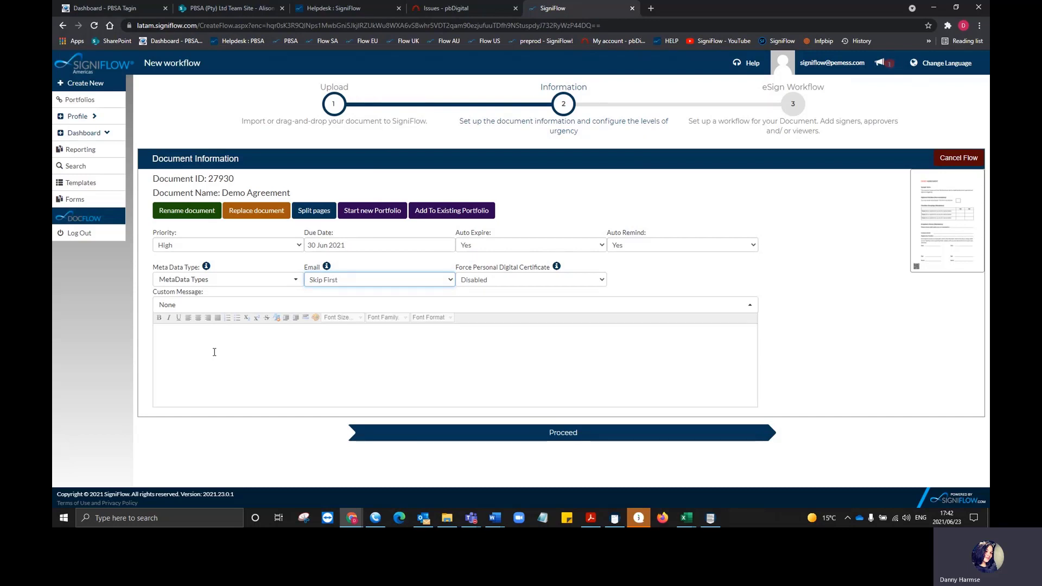
pyautogui.click(196, 337)
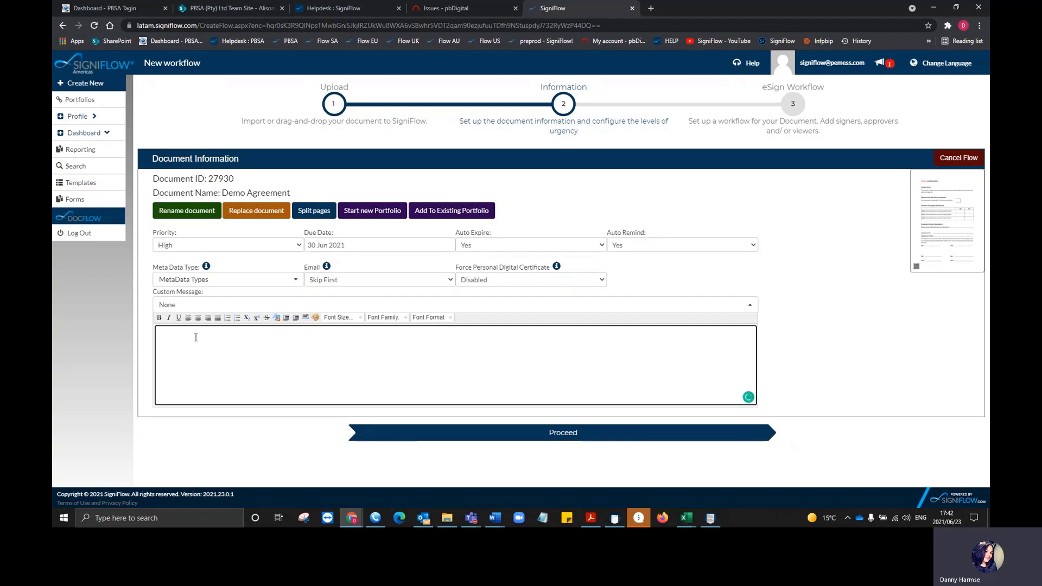
pyautogui.write('Good Day,  Kindly sign this document.')
# Format the whole custom message as bold, centred text with a larger size, another font family and a heading format.
pyautogui.moveTo(241, 354); pyautogui.dragTo(136, 321)
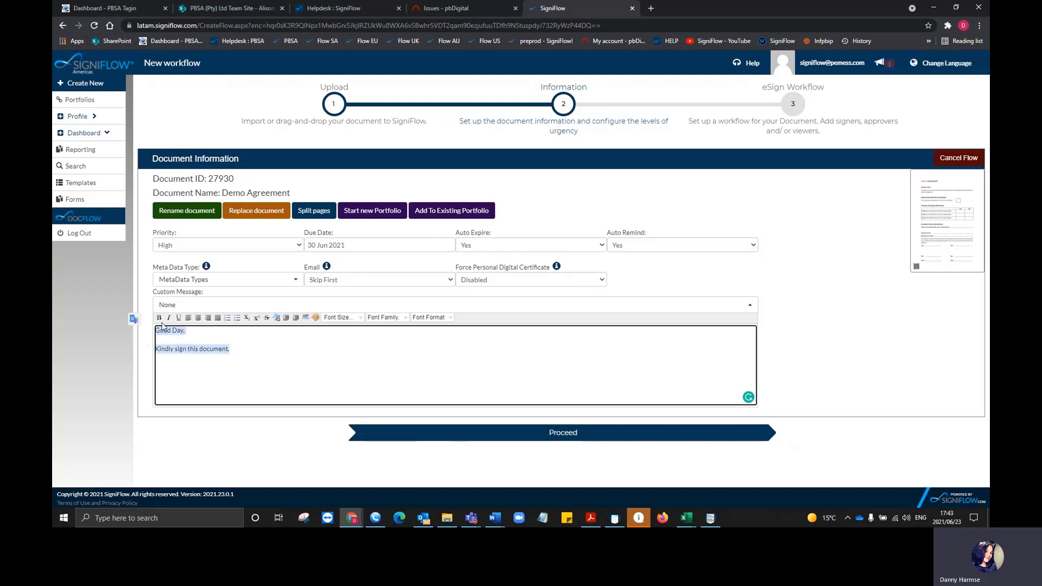
pyautogui.click(158, 318)
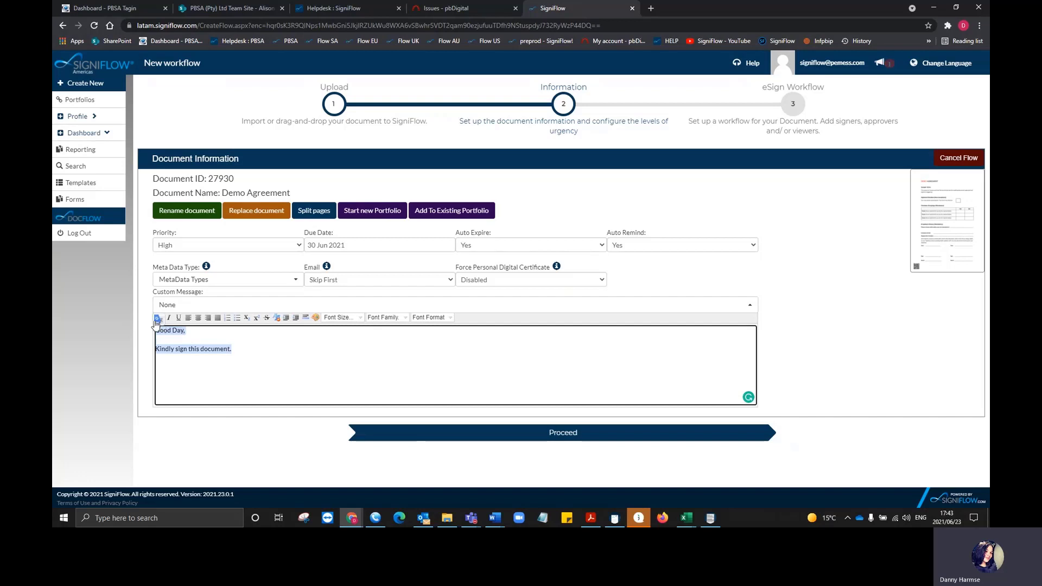
pyautogui.click(198, 318)
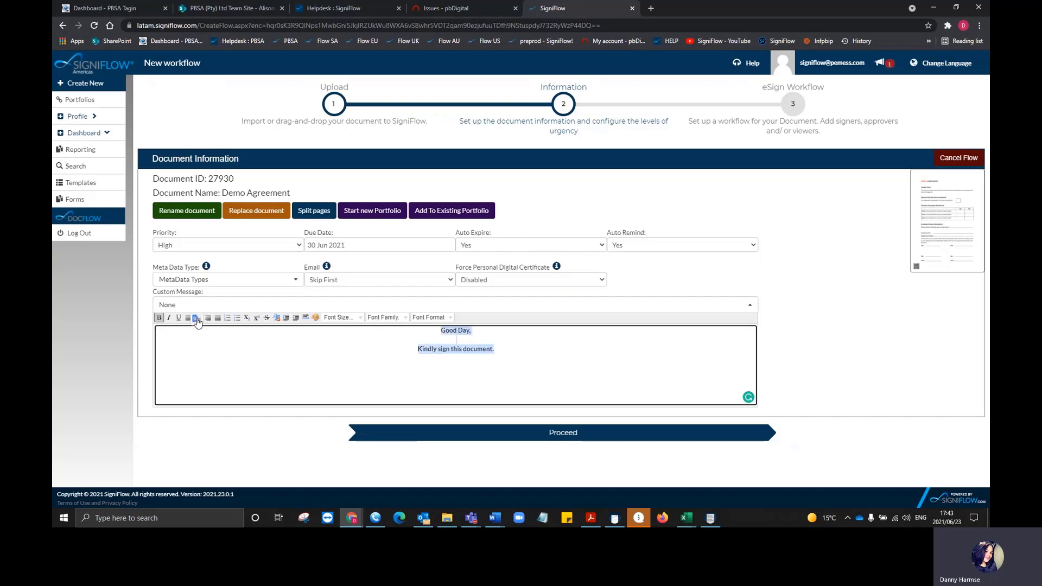
pyautogui.click(360, 319)
pyautogui.click(343, 373)
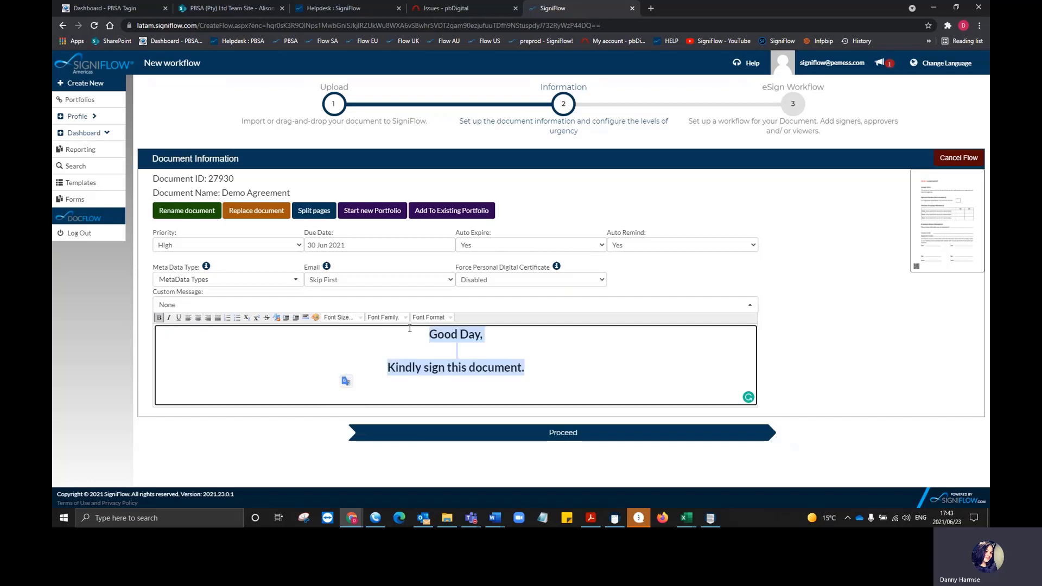
pyautogui.click(405, 318)
pyautogui.click(380, 331)
pyautogui.click(450, 318)
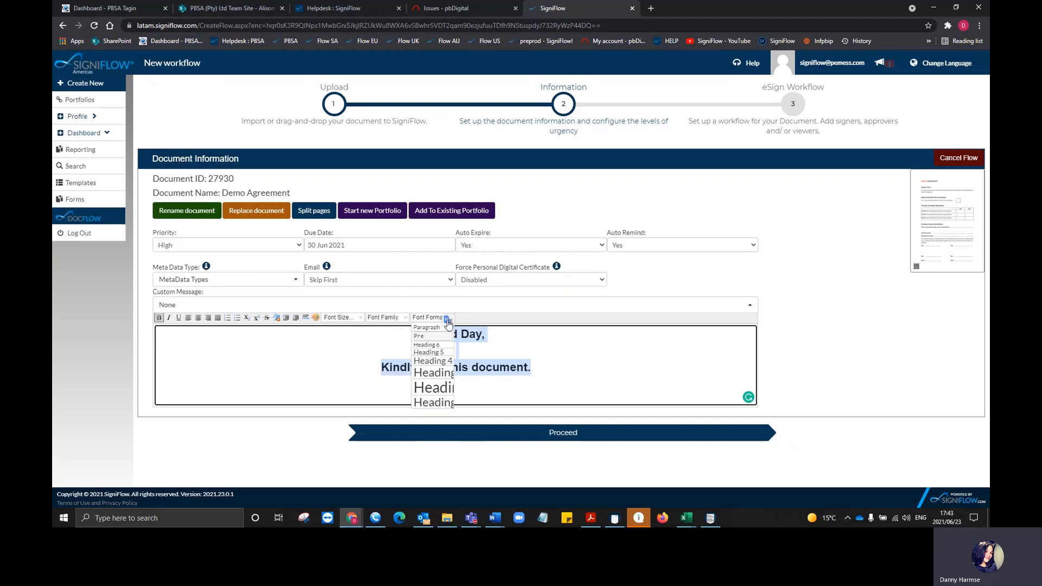
pyautogui.click(434, 375)
pyautogui.click(566, 355)
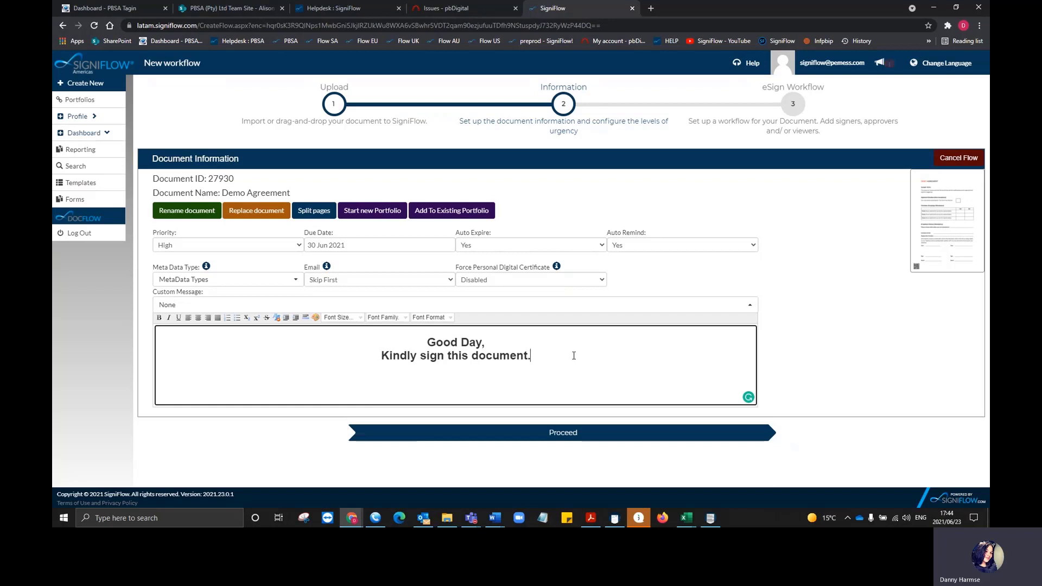
# Proceed to the eSign workflow setup and add yourself as a signer with proxy allowed.
pyautogui.click(577, 436)
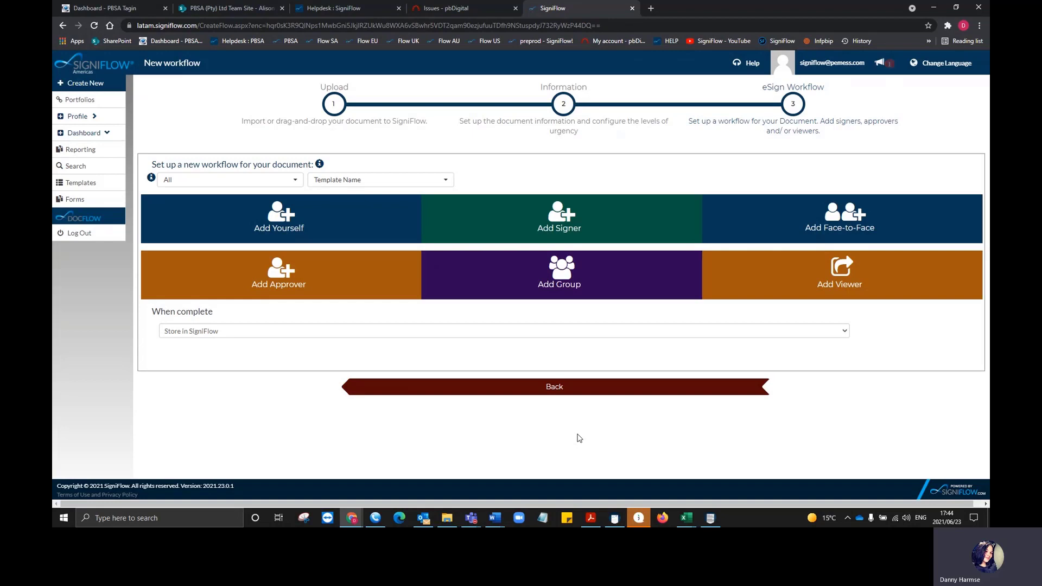
pyautogui.click(298, 229)
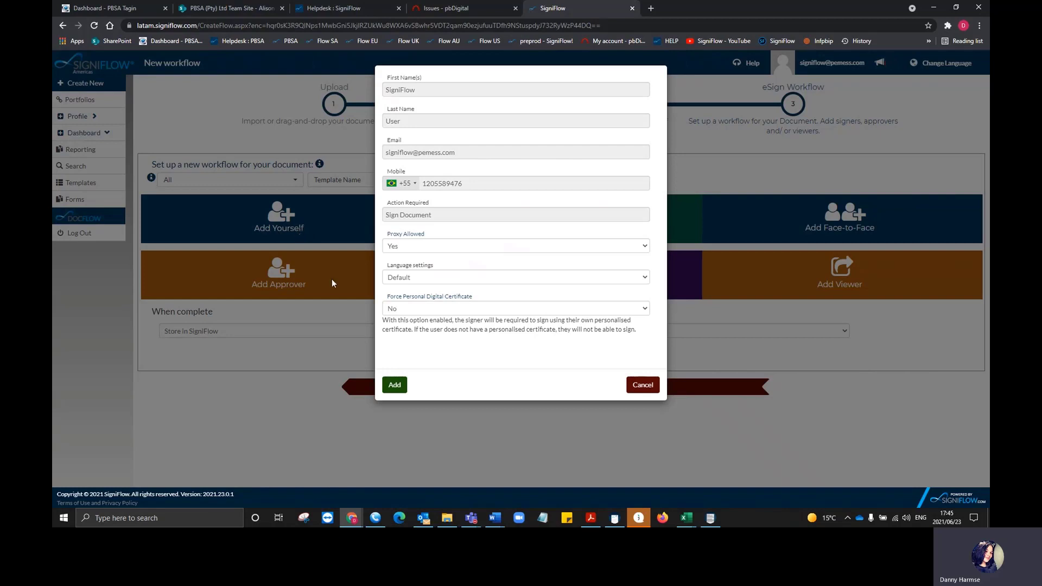
pyautogui.click(396, 384)
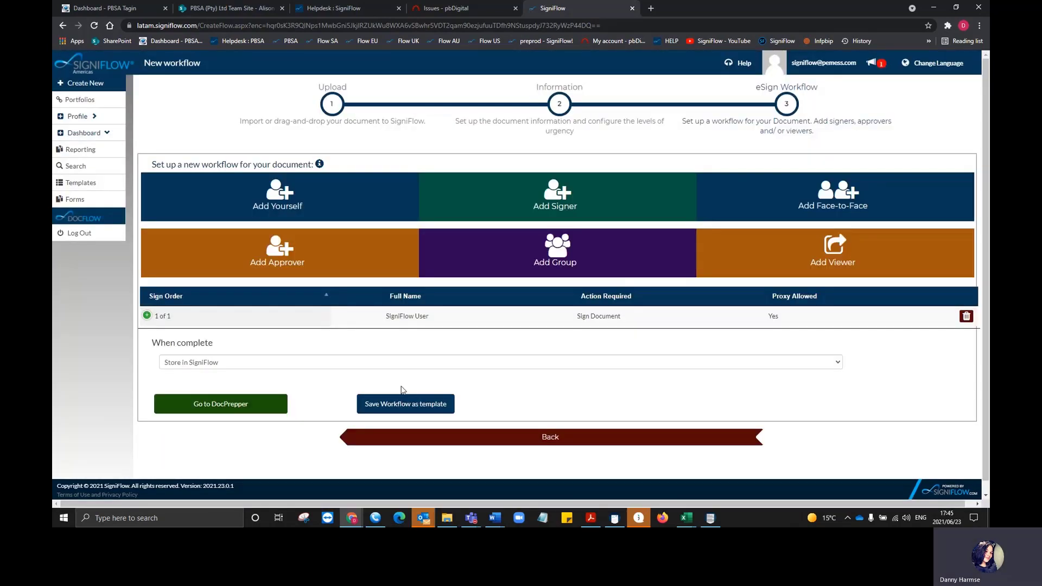
# Add two more signers with proxy allowed, entering their names, e-mails and mobile numbers, and continue to DocPrepper.
pyautogui.click(581, 200)
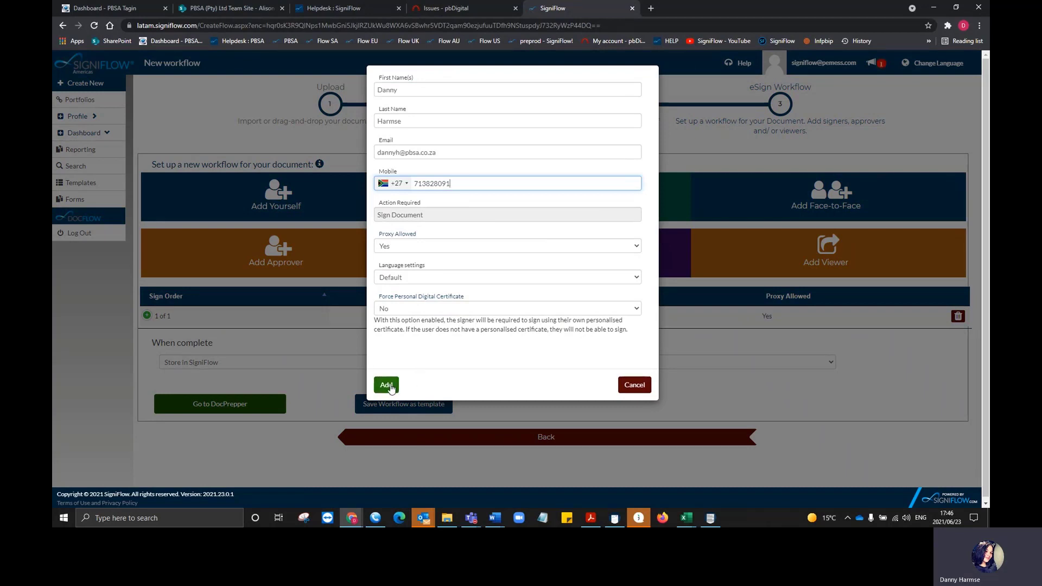
pyautogui.click(389, 385)
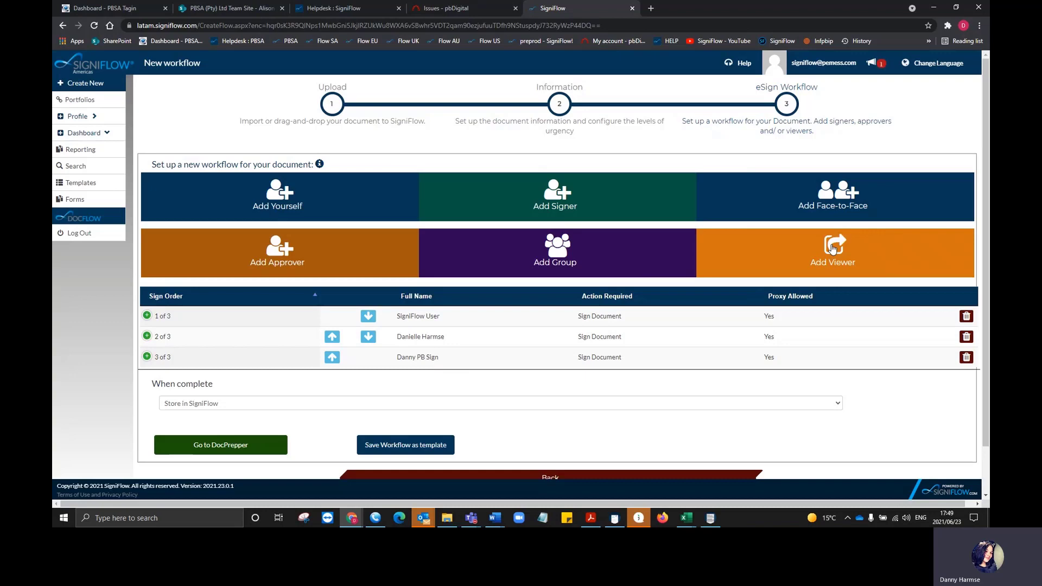
pyautogui.click(231, 451)
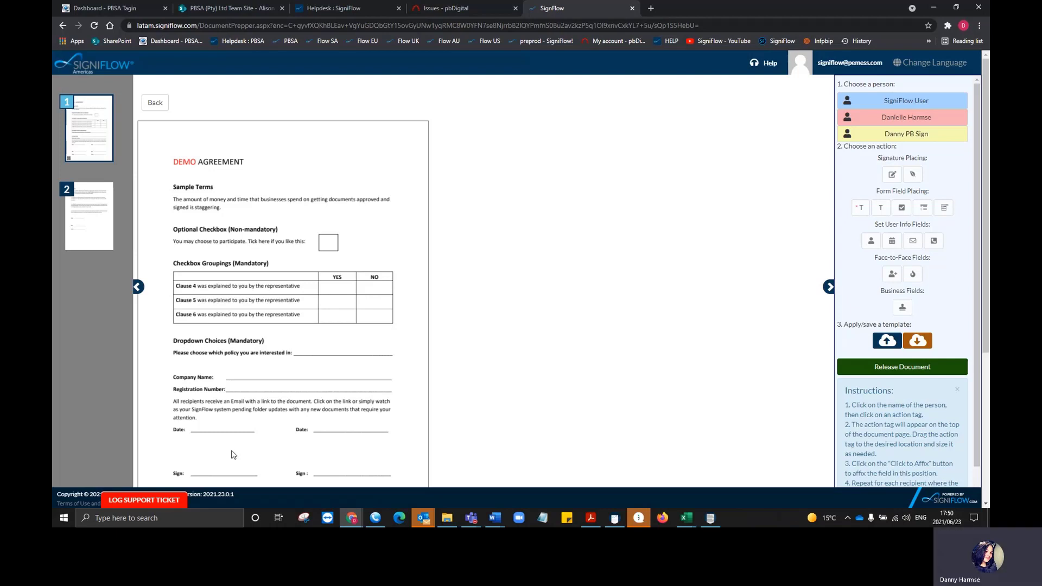
# Place the first signer's signature field on the left Sign line of page 1 and affix it.
pyautogui.click(891, 175)
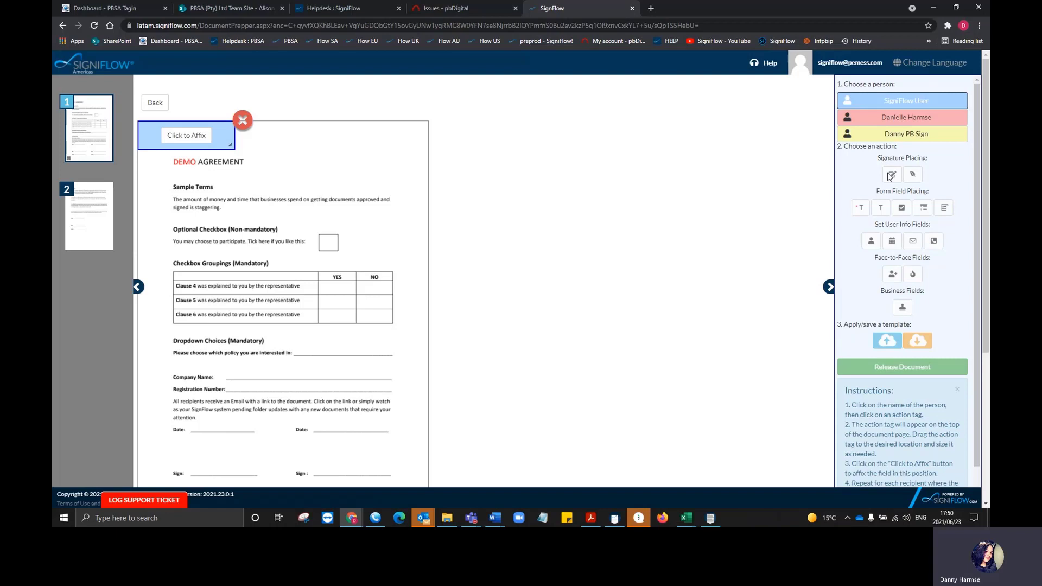
pyautogui.moveTo(227, 130)
pyautogui.mouseDown()
pyautogui.moveTo(283, 369)
pyautogui.moveTo(274, 370)
pyautogui.mouseUp()
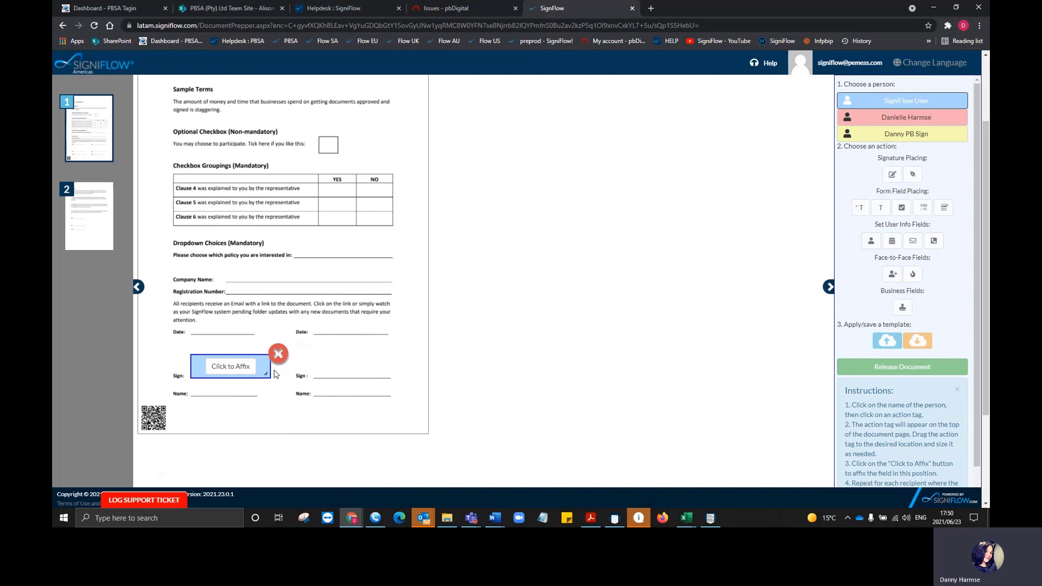
pyautogui.click(231, 367)
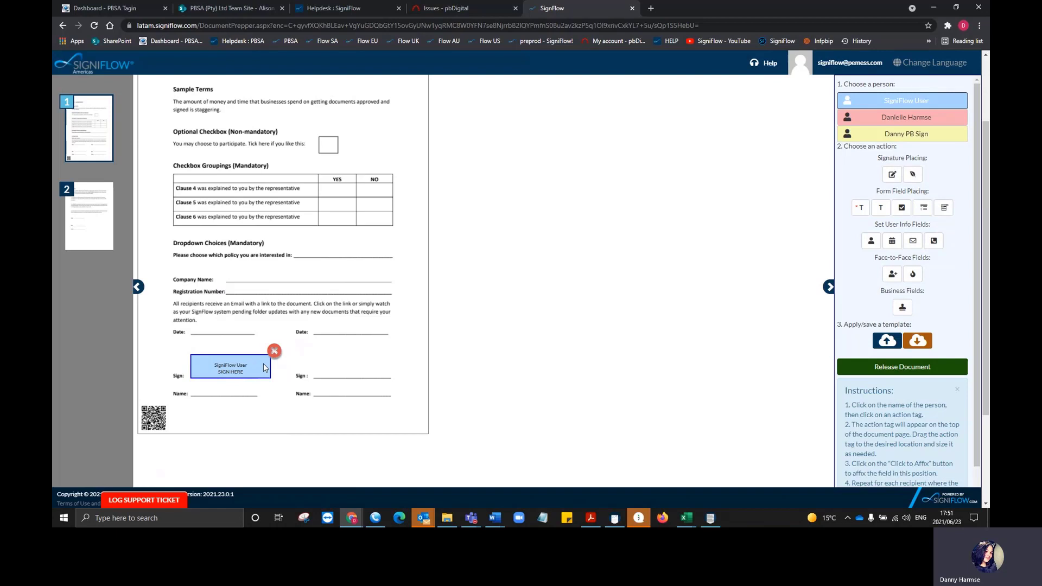
# Place the second signer's signature field on the right Sign line of page 1 and affix it.
pyautogui.click(888, 119)
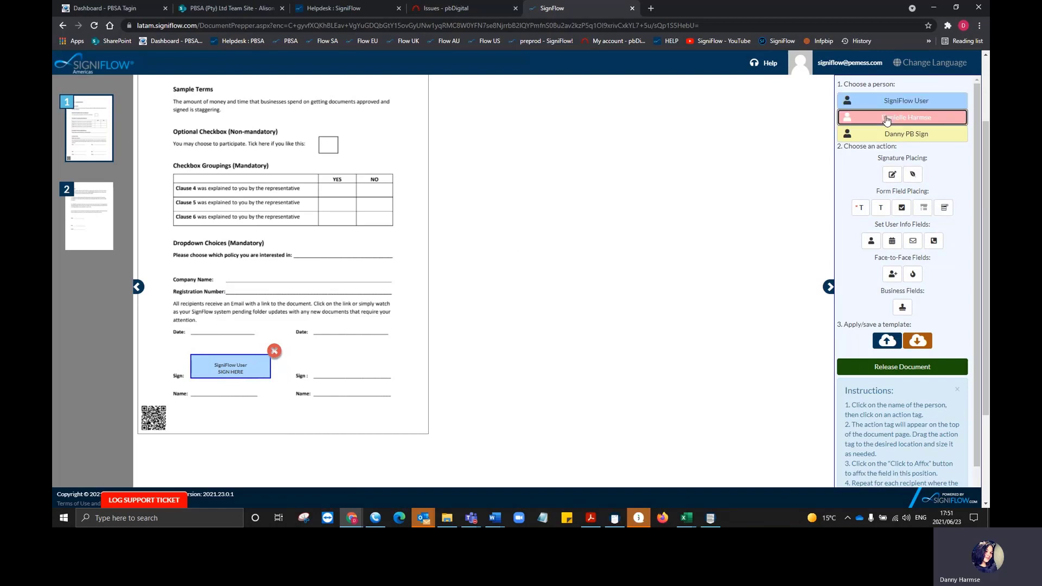
pyautogui.click(891, 175)
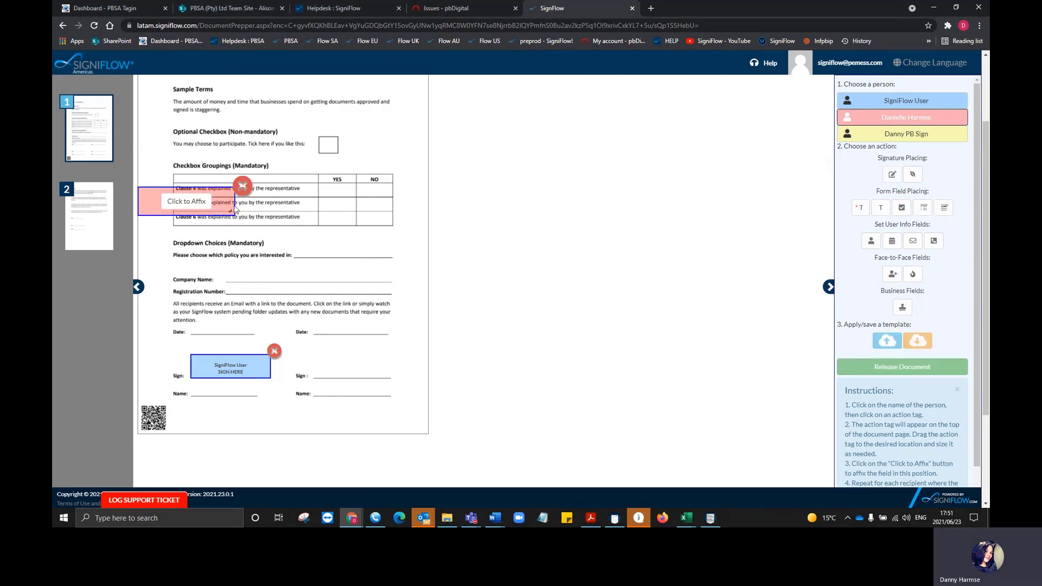
pyautogui.moveTo(222, 196)
pyautogui.mouseDown()
pyautogui.moveTo(288, 286)
pyautogui.moveTo(391, 381)
pyautogui.moveTo(408, 383)
pyautogui.moveTo(400, 370)
pyautogui.mouseUp()
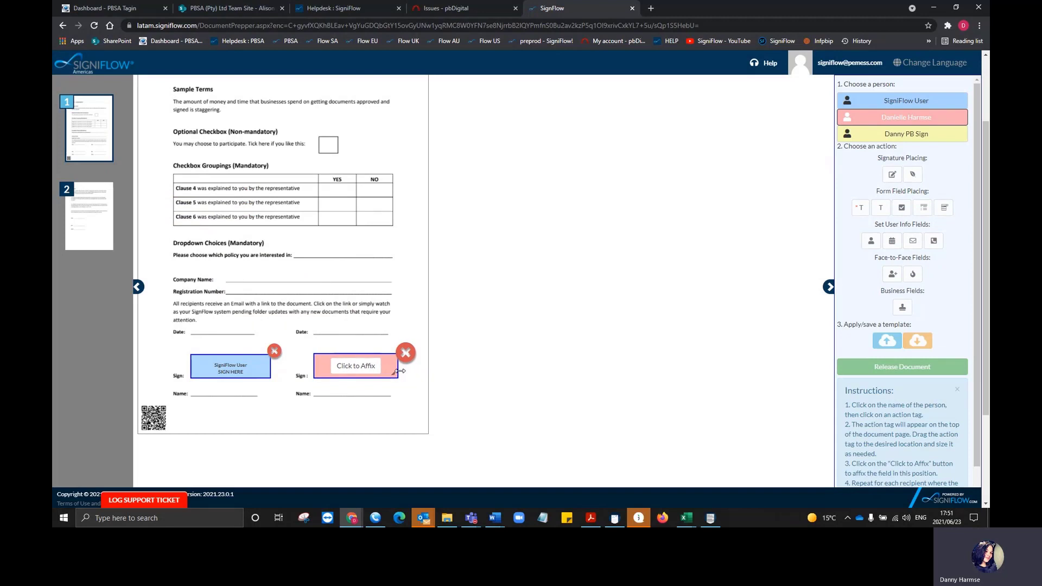
pyautogui.click(343, 370)
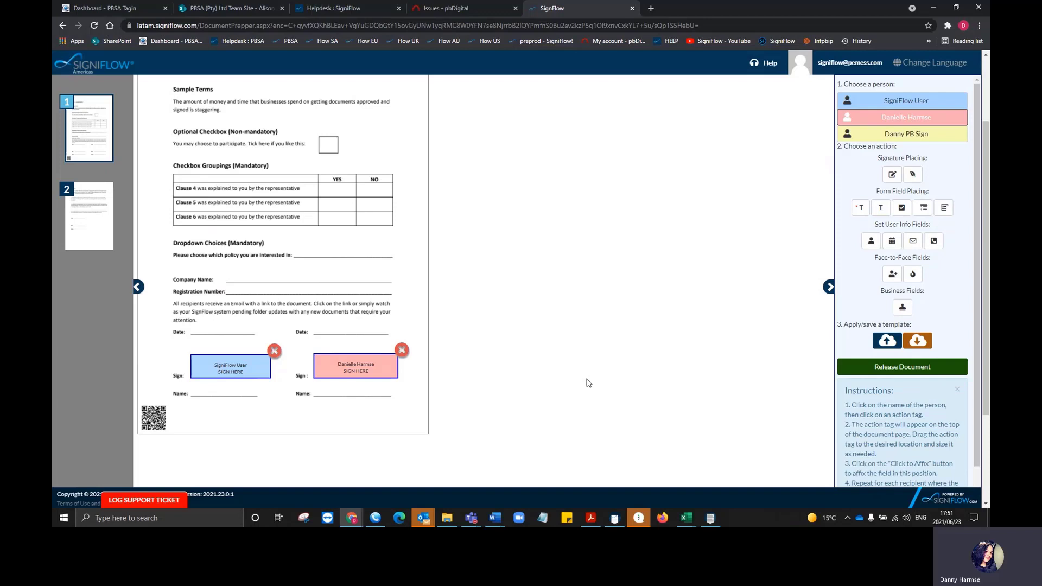
# Affix the second signer's initials field in the page's lower-right corner on all pages, with the first signer's initials field beside it.
pyautogui.click(914, 175)
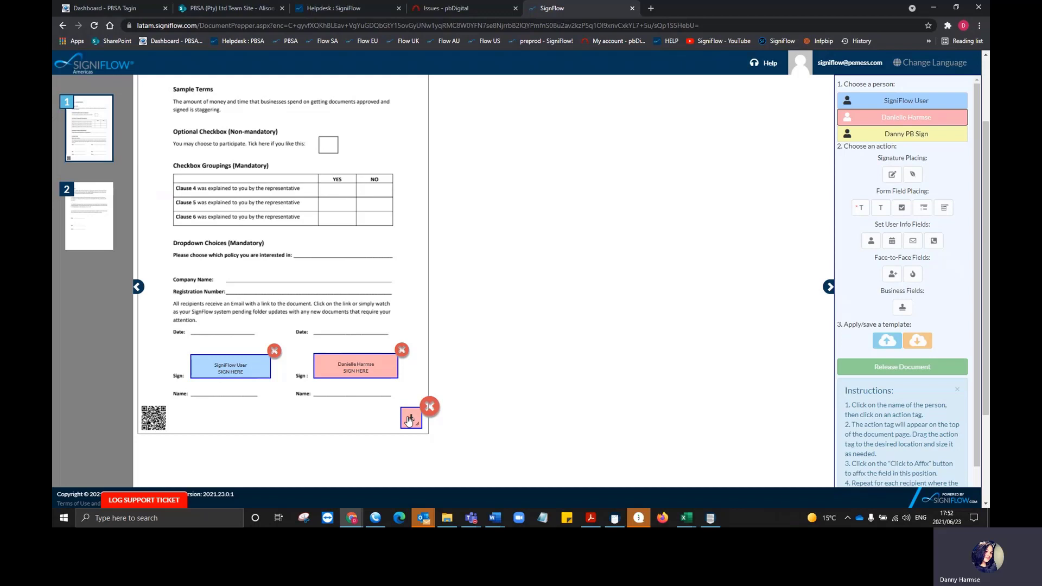
pyautogui.click(410, 420)
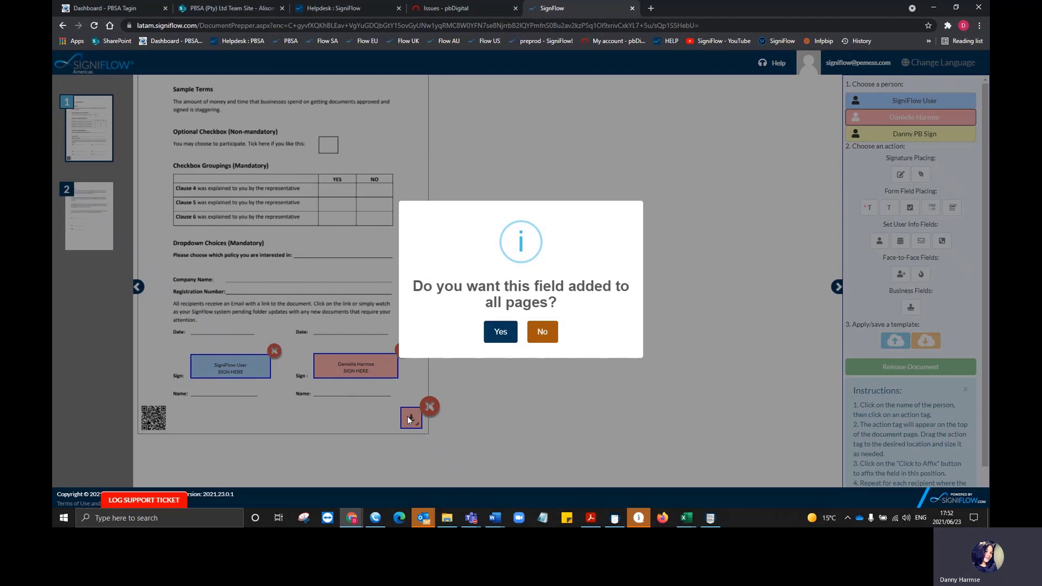
pyautogui.click(498, 336)
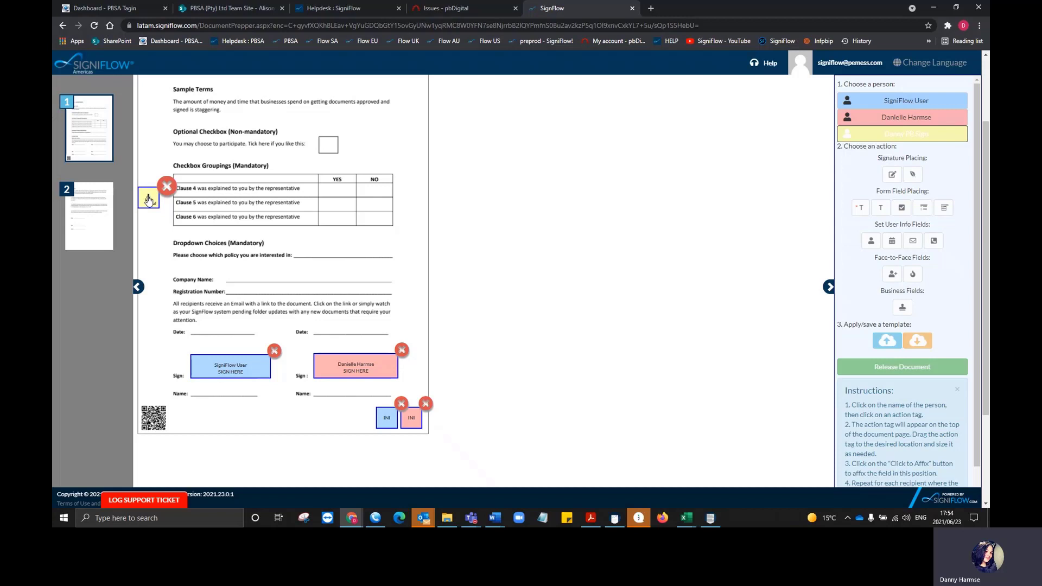
pyautogui.moveTo(148, 200); pyautogui.dragTo(362, 419)
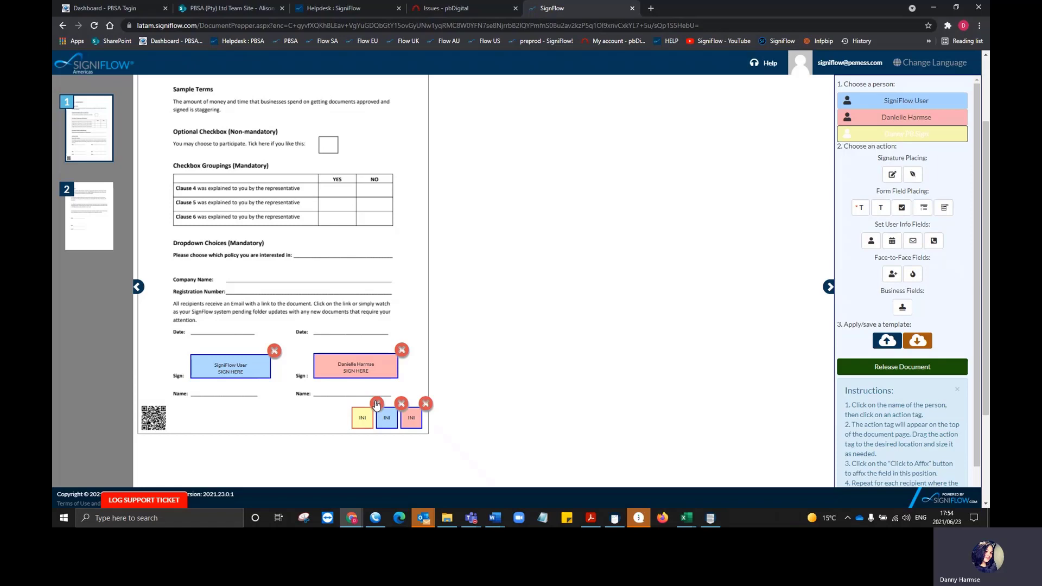
pyautogui.click(376, 403)
pyautogui.click(542, 331)
# Affix a mandatory text field for the second signer along the Company Name line.
pyautogui.click(904, 119)
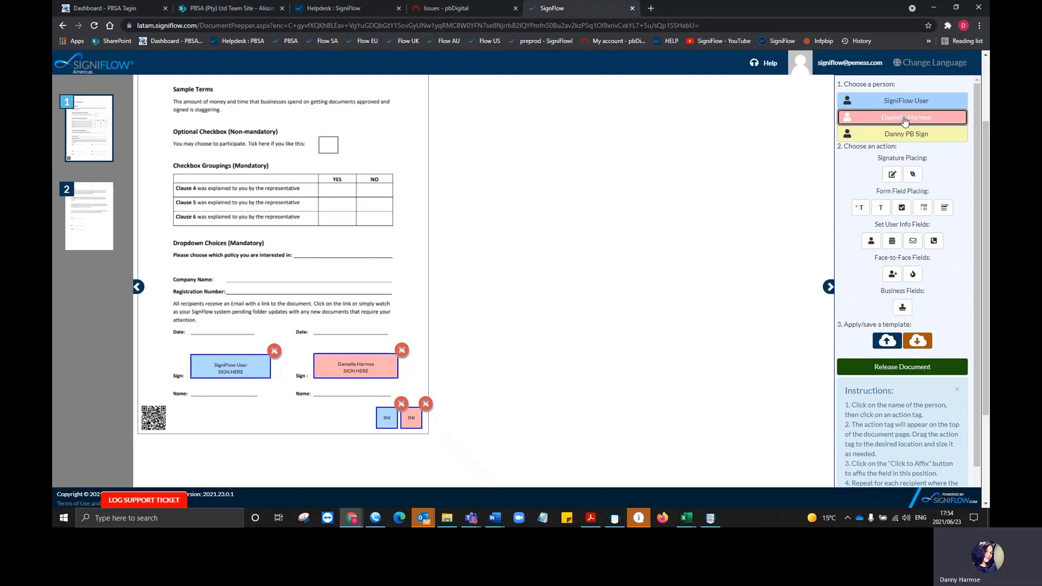
pyautogui.click(858, 208)
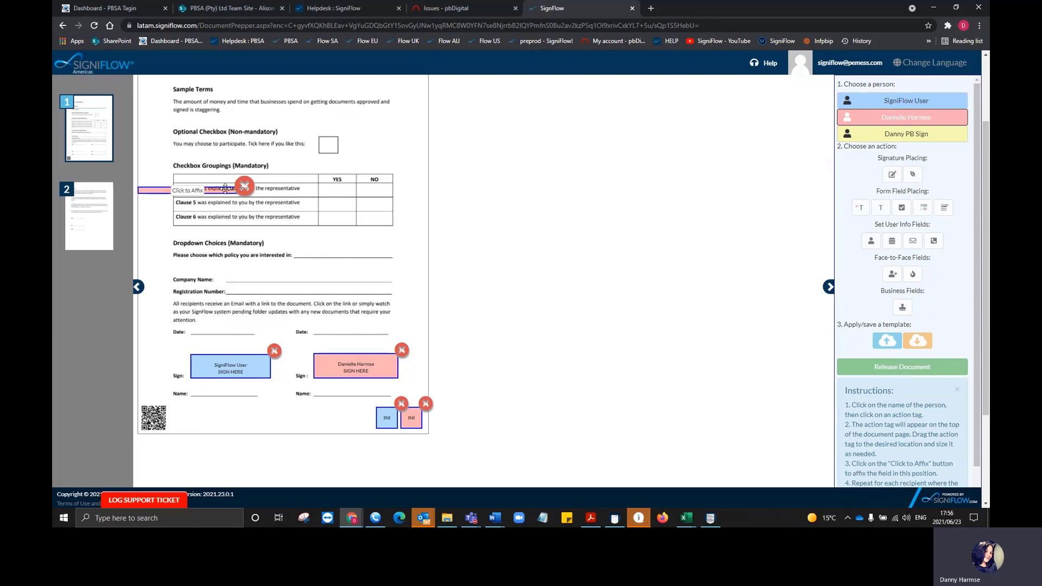
pyautogui.moveTo(228, 188); pyautogui.dragTo(396, 286)
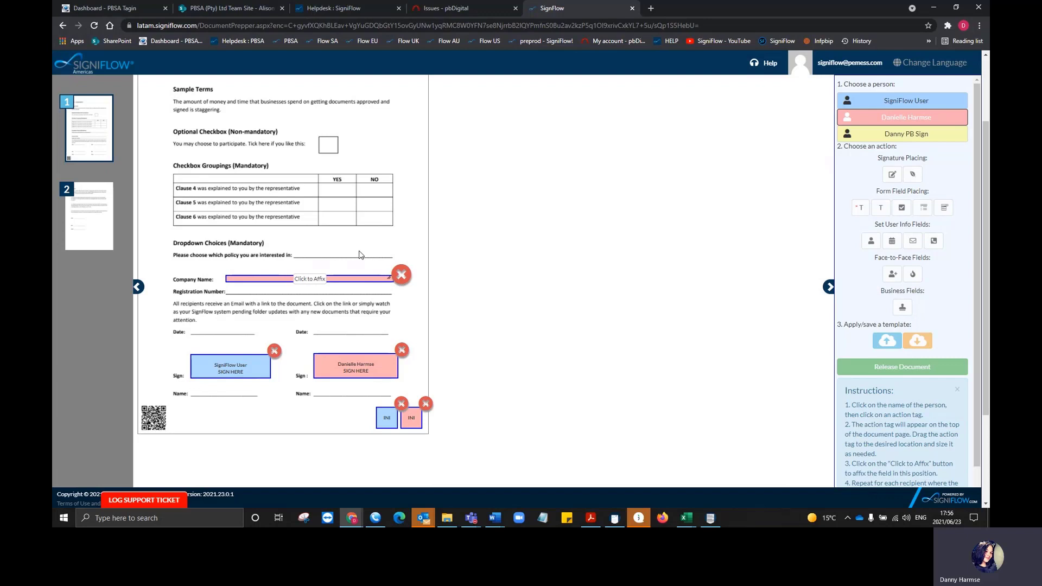
pyautogui.click(308, 280)
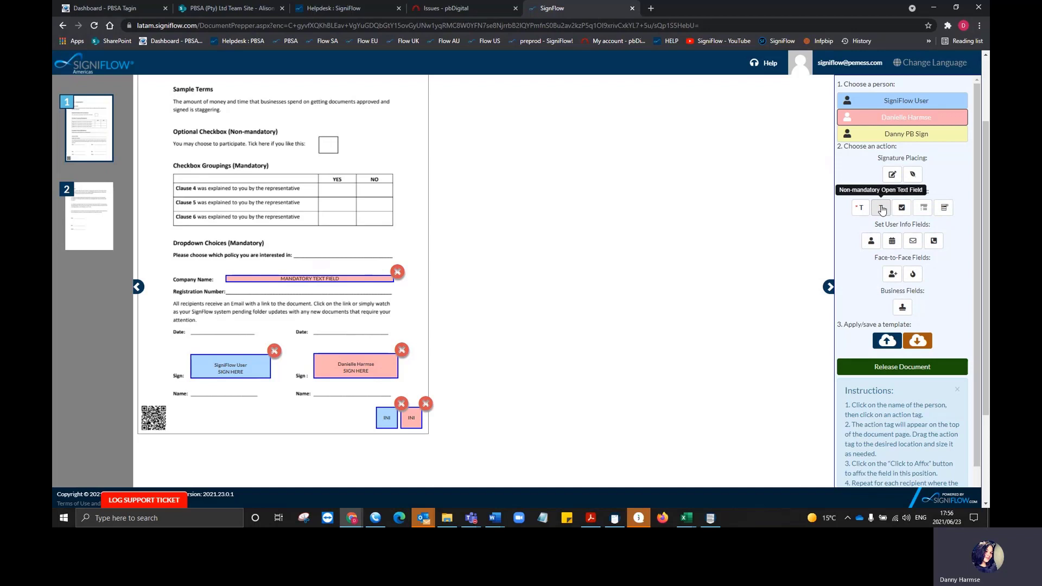
# Affix a non-mandatory open text field for the second signer along the Registration Number line.
pyautogui.click(881, 208)
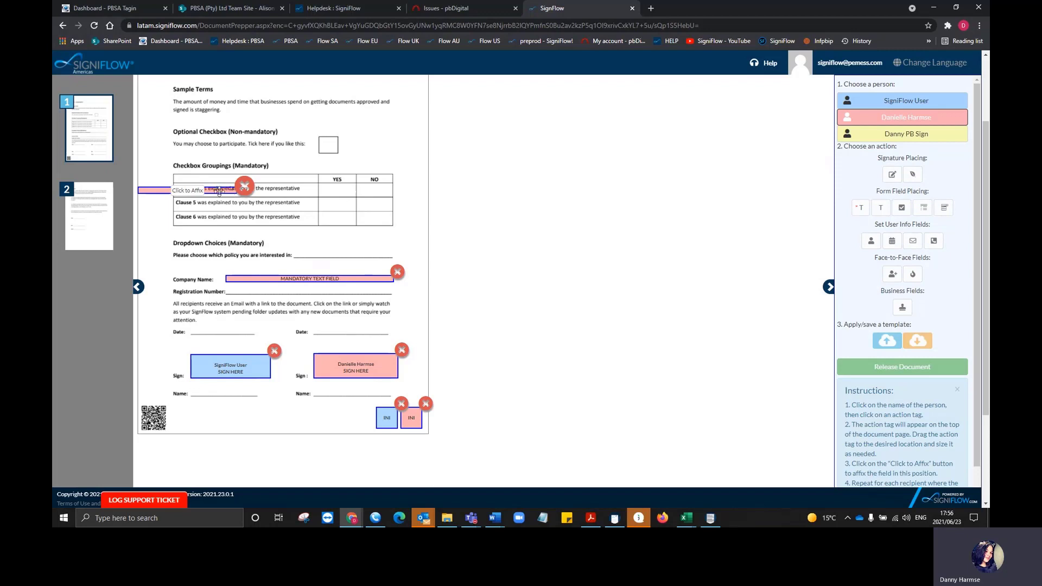
pyautogui.moveTo(219, 192); pyautogui.dragTo(398, 298)
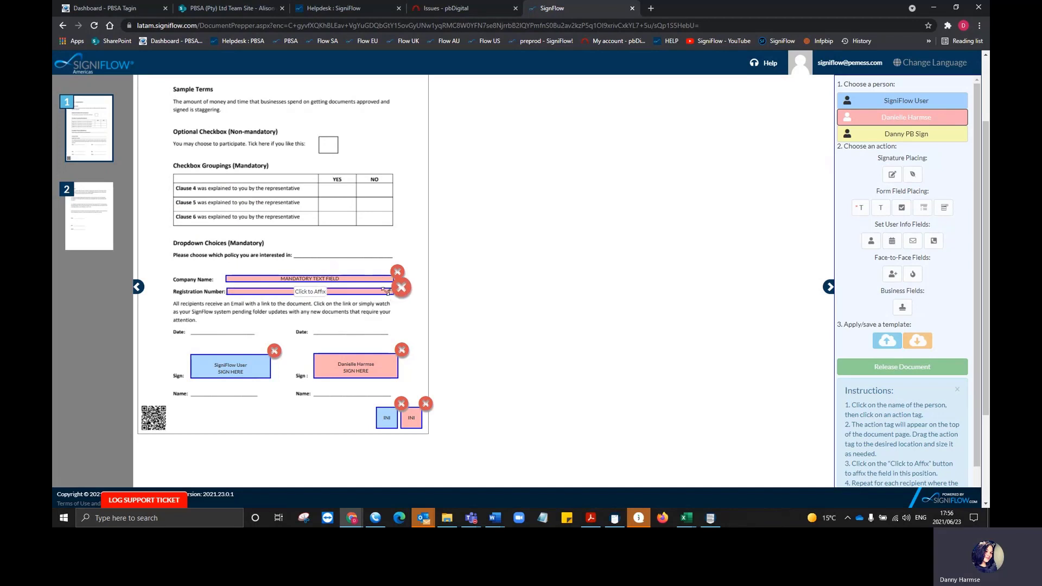
pyautogui.click(309, 293)
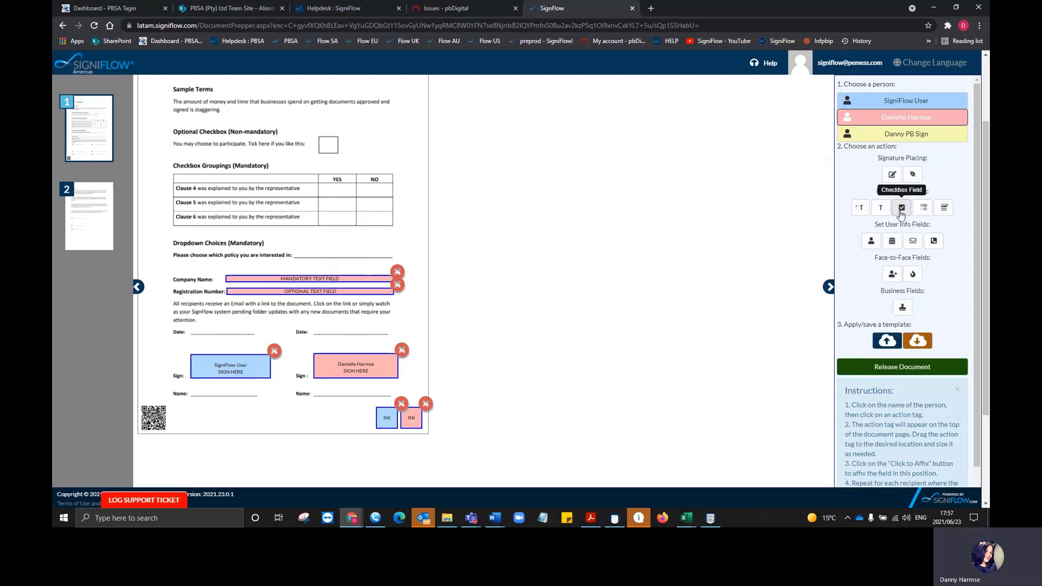
# Affix a single checkbox field for the second signer inside the box of the Optional Checkbox section.
pyautogui.click(901, 208)
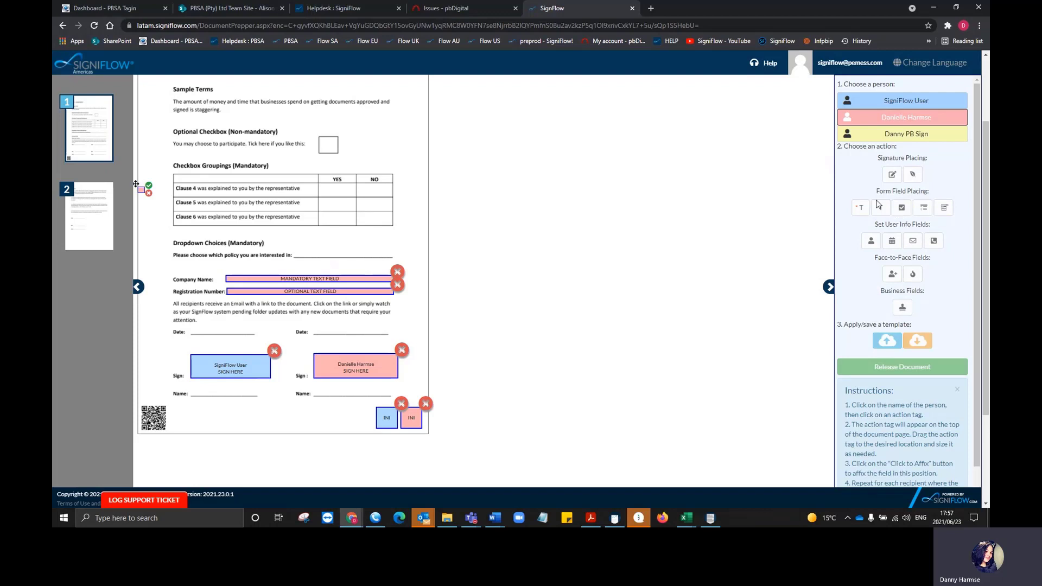
pyautogui.moveTo(141, 192); pyautogui.dragTo(326, 148)
pyautogui.click(334, 139)
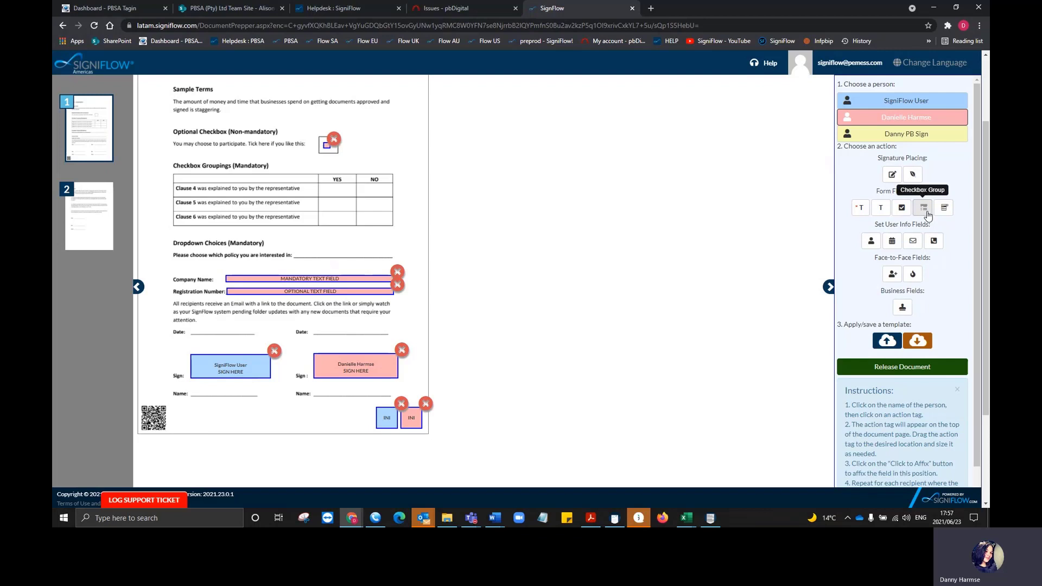
# Start a checkbox group for the second signer and place its checkboxes in the YES and NO cells of the Clause 4 row.
pyautogui.click(926, 213)
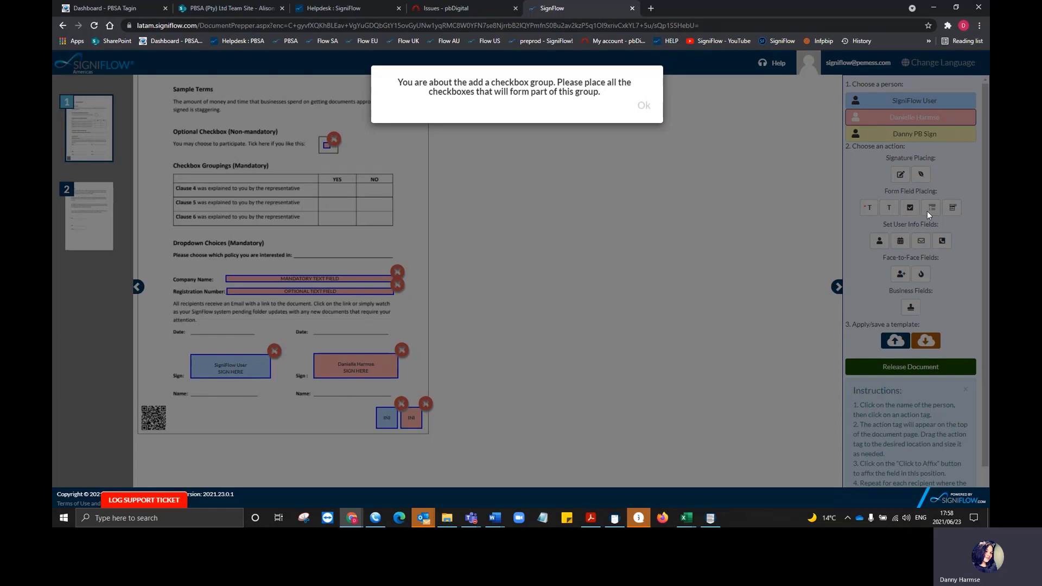
pyautogui.click(645, 107)
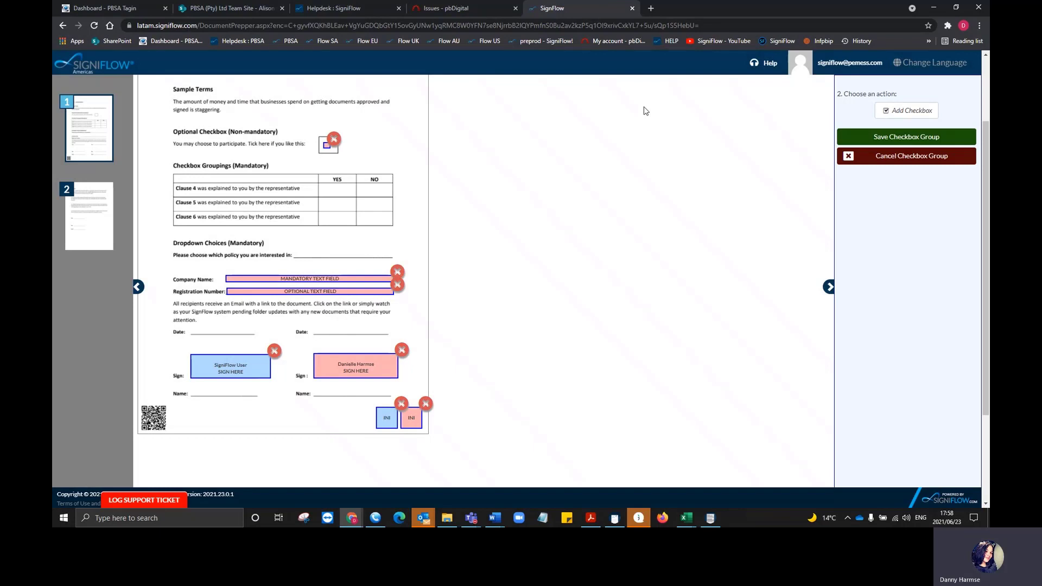
pyautogui.click(907, 111)
pyautogui.click(902, 112)
pyautogui.click(373, 191)
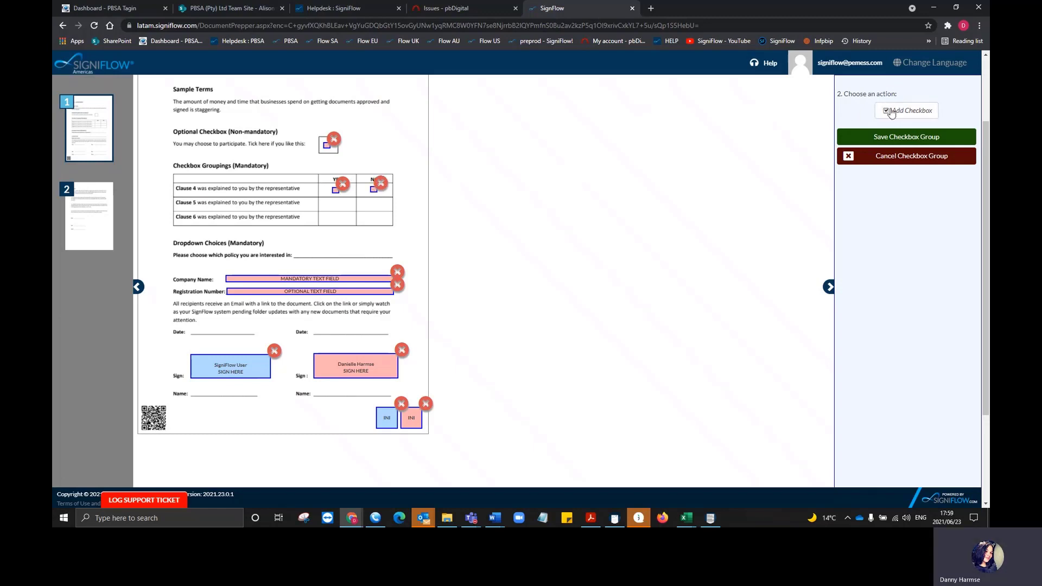
# Save the checkbox group with both the minimum and maximum amount of checked boxes set to 1.
pyautogui.click(900, 137)
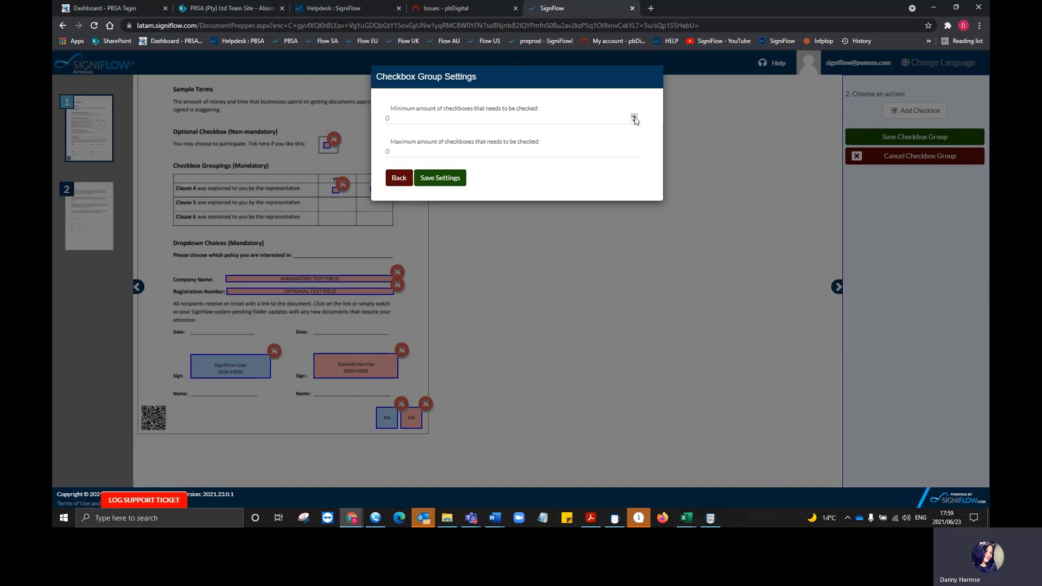
pyautogui.click(634, 117)
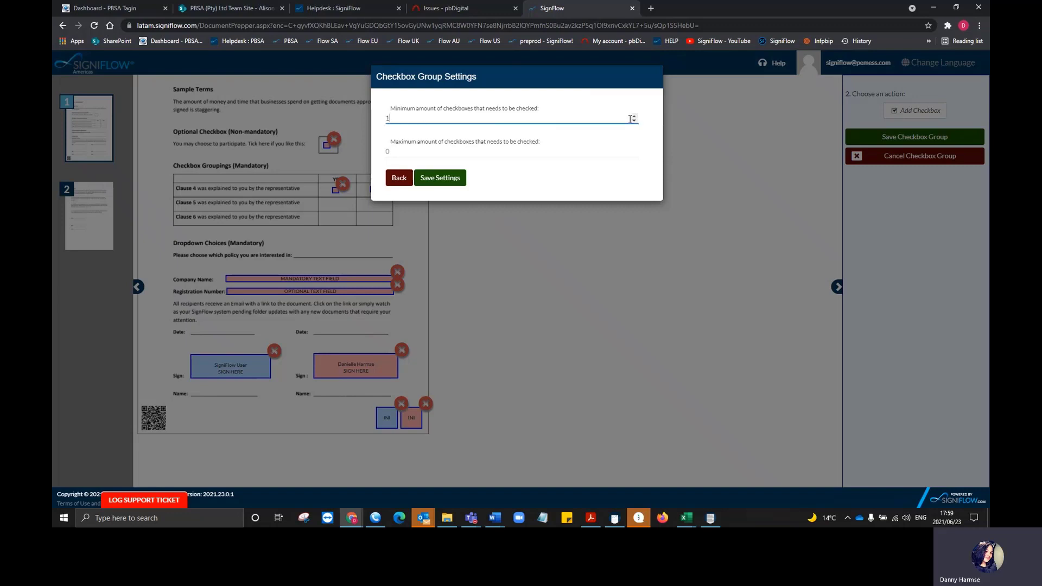
pyautogui.click(634, 150)
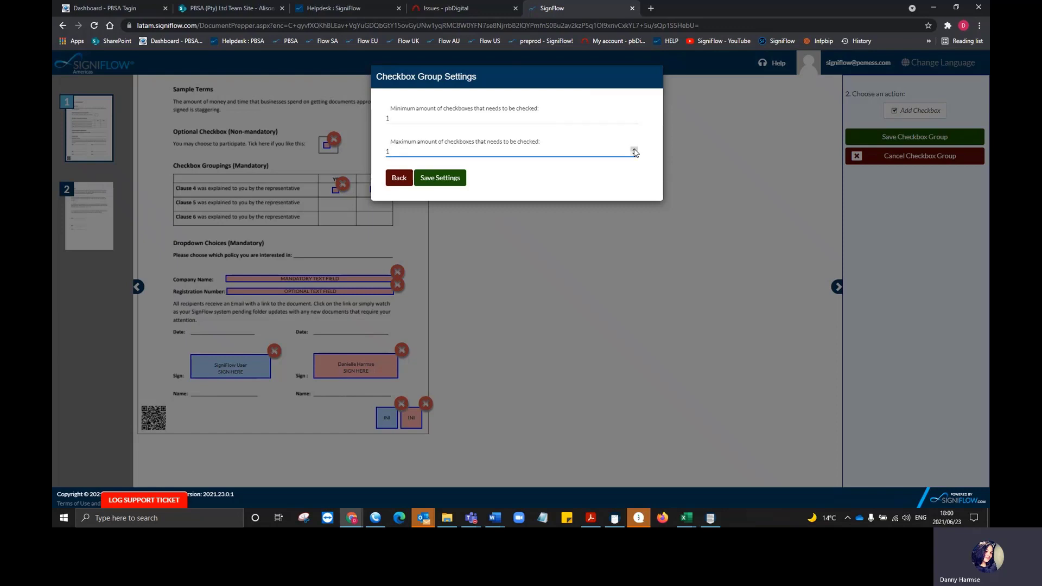
pyautogui.click(459, 178)
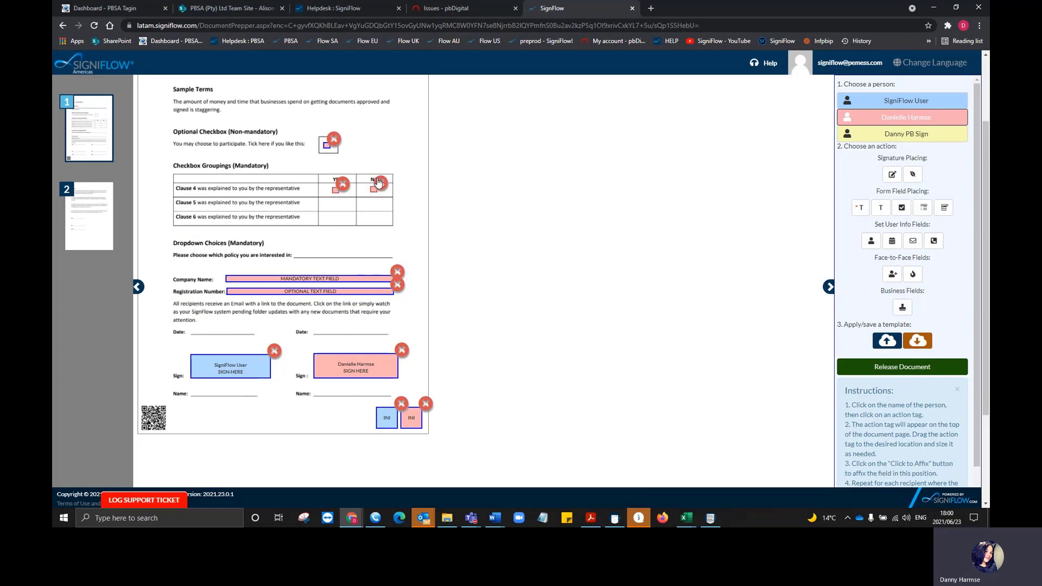
# Affix a dropdown field for the second signer on the policy choice line with the values Option 1, Option 2 and Option 3.
pyautogui.click(945, 209)
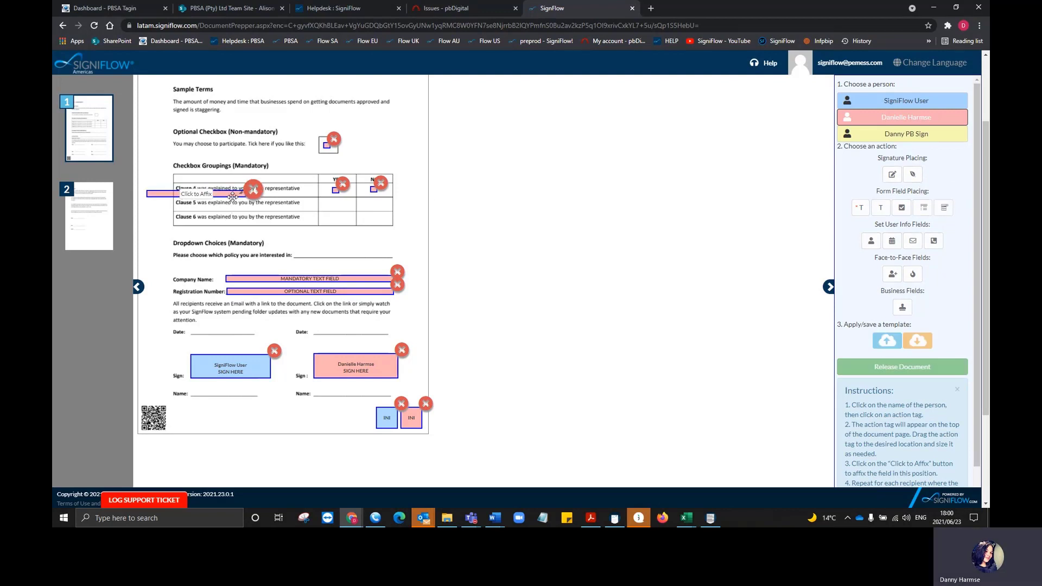
pyautogui.moveTo(233, 197); pyautogui.dragTo(371, 255)
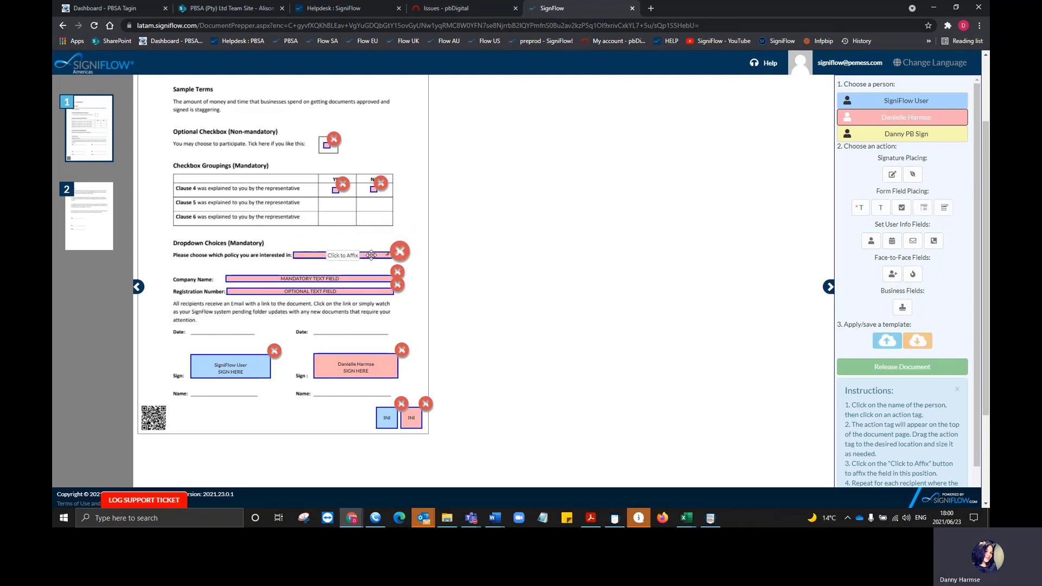
pyautogui.click(341, 255)
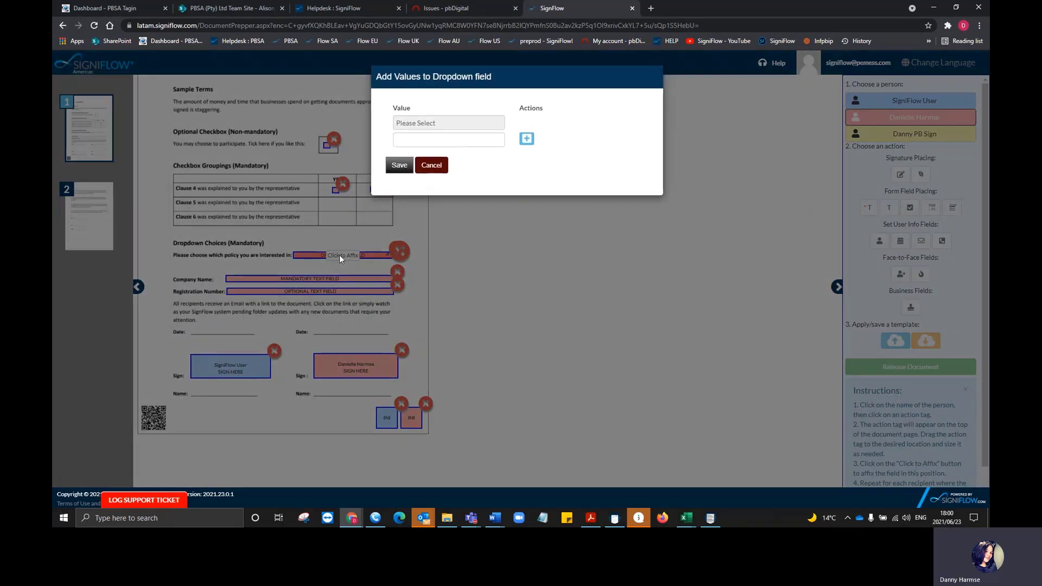
pyautogui.click(429, 141)
pyautogui.write('Option 3')
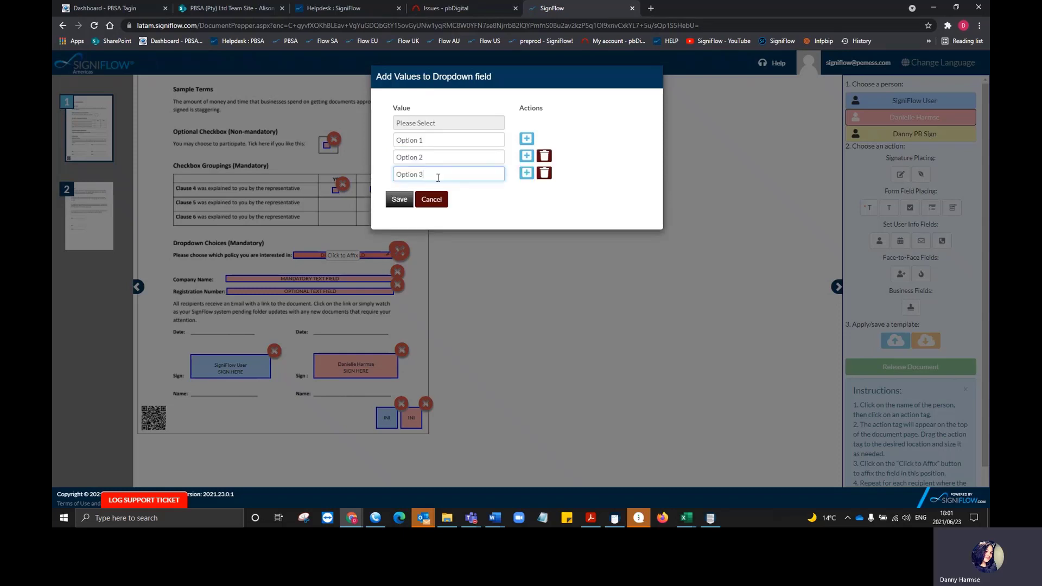
pyautogui.click(400, 200)
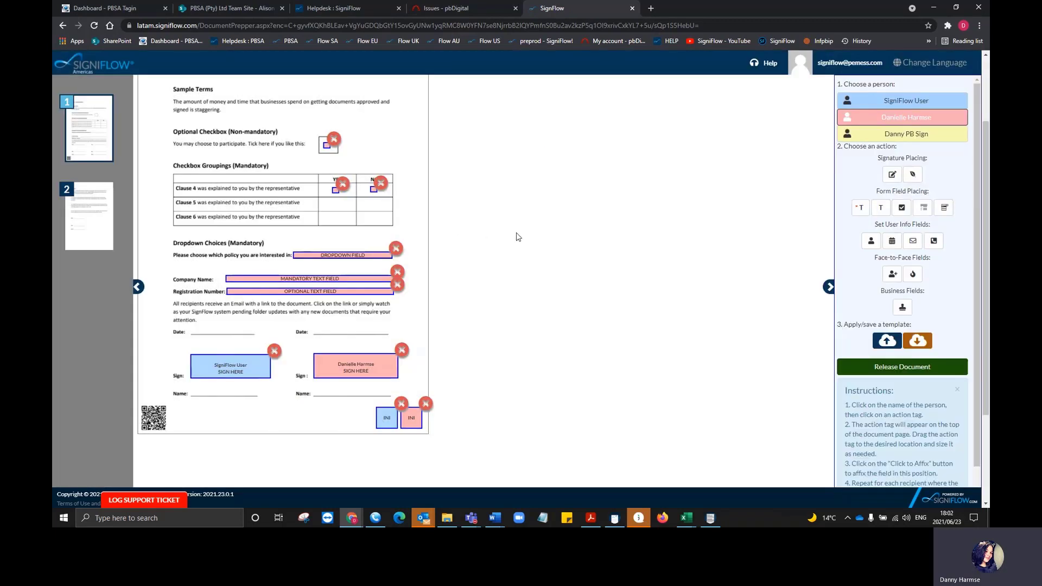
# Affix a name and surname field for the first signer on the Name line below their signature field.
pyautogui.moveTo(875, 227); pyautogui.dragTo(933, 228)
pyautogui.click(871, 242)
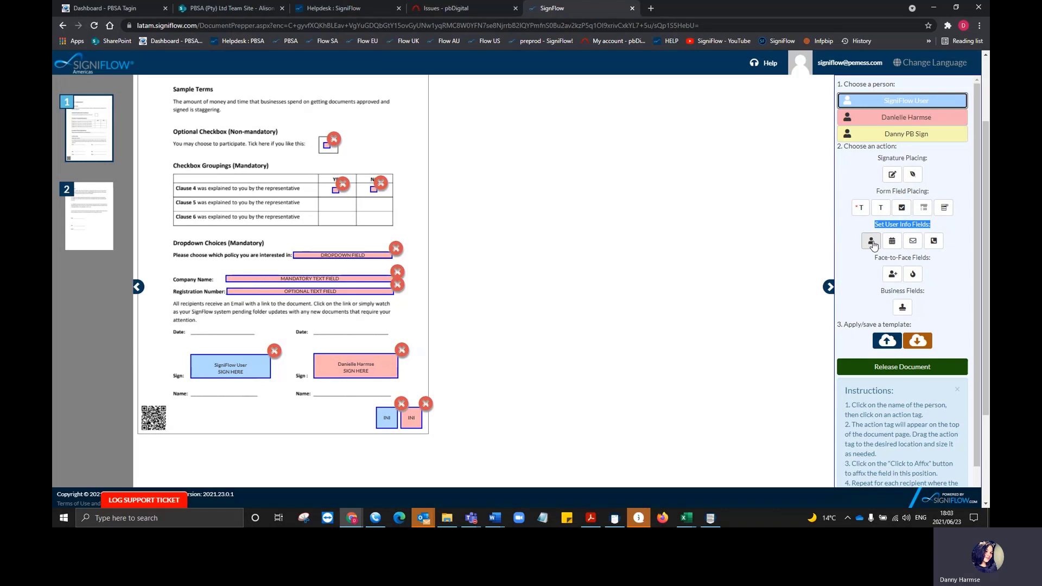
pyautogui.click(872, 242)
pyautogui.moveTo(395, 190); pyautogui.dragTo(263, 397)
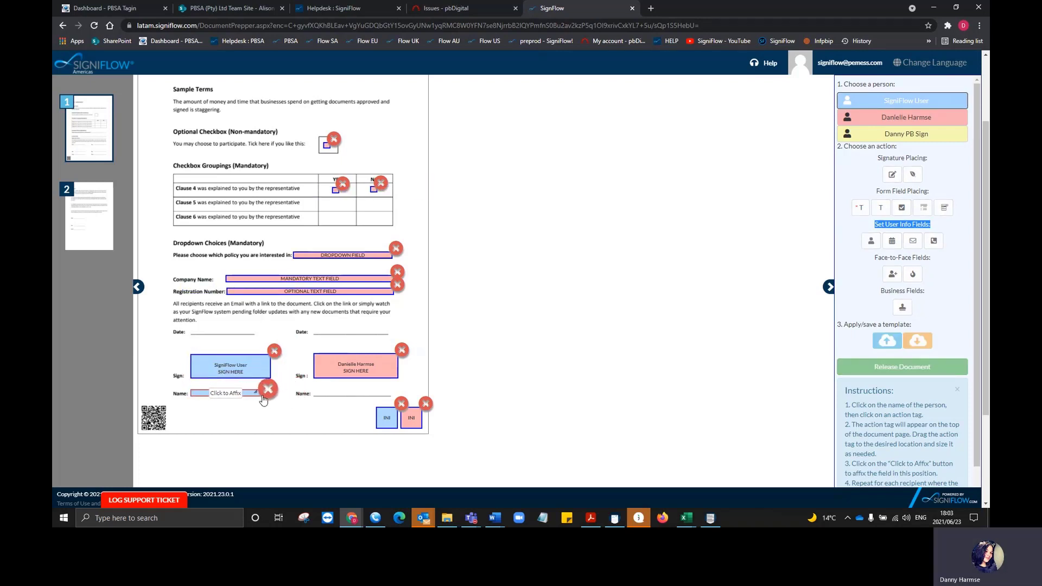
pyautogui.click(221, 395)
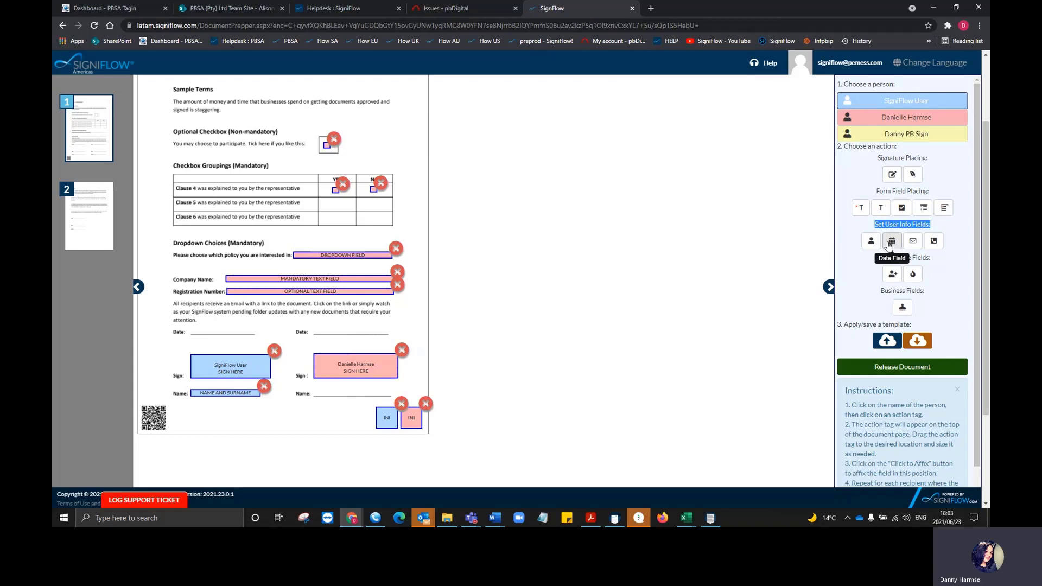
# Affix a date field for the first signer on the Date line above their signature field.
pyautogui.click(891, 242)
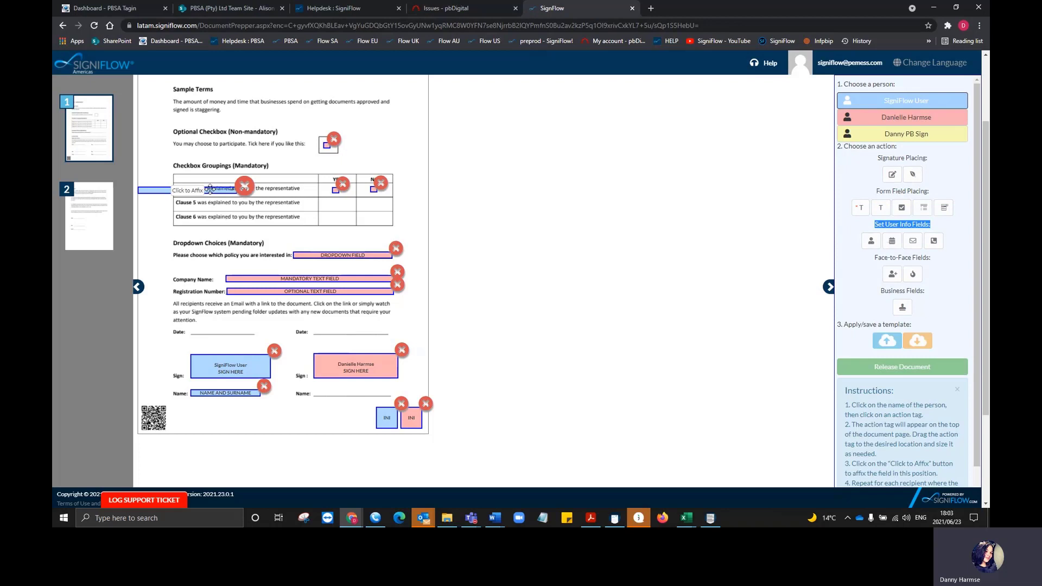
pyautogui.moveTo(210, 189); pyautogui.dragTo(261, 330)
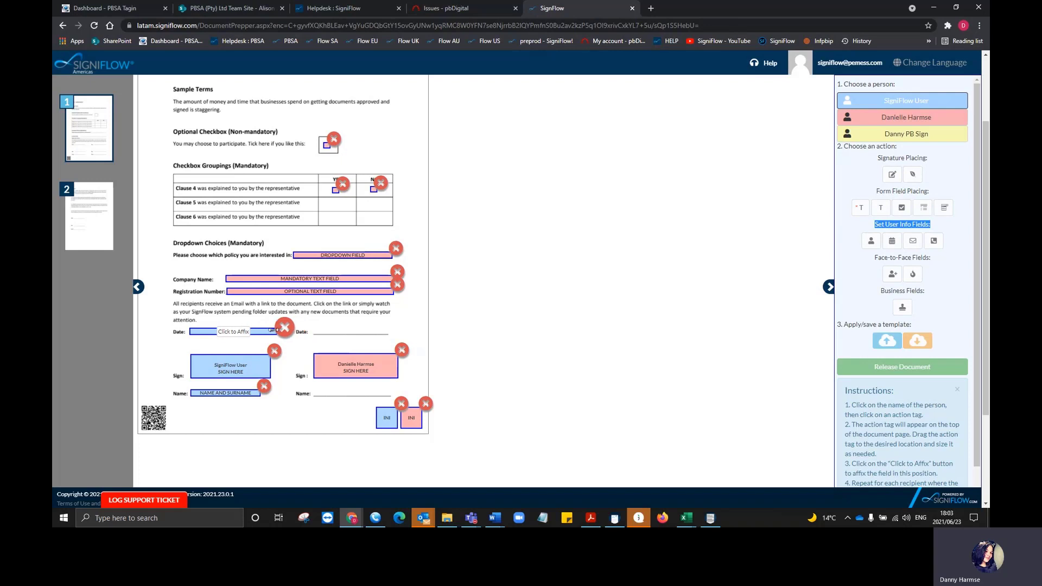
pyautogui.click(239, 332)
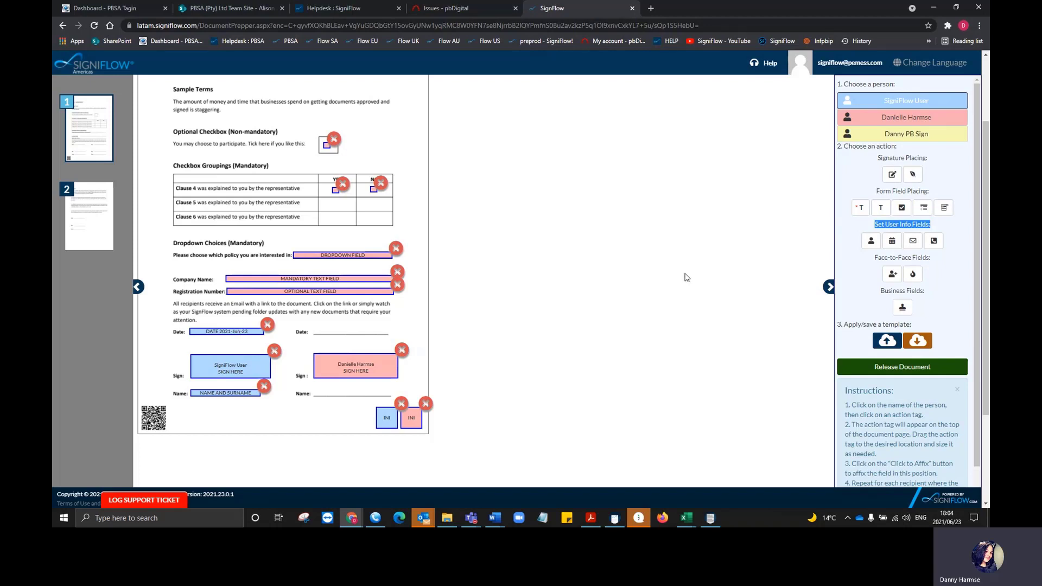
# Place a name and surname field for the second signer on the Name line below their signature field.
pyautogui.click(883, 120)
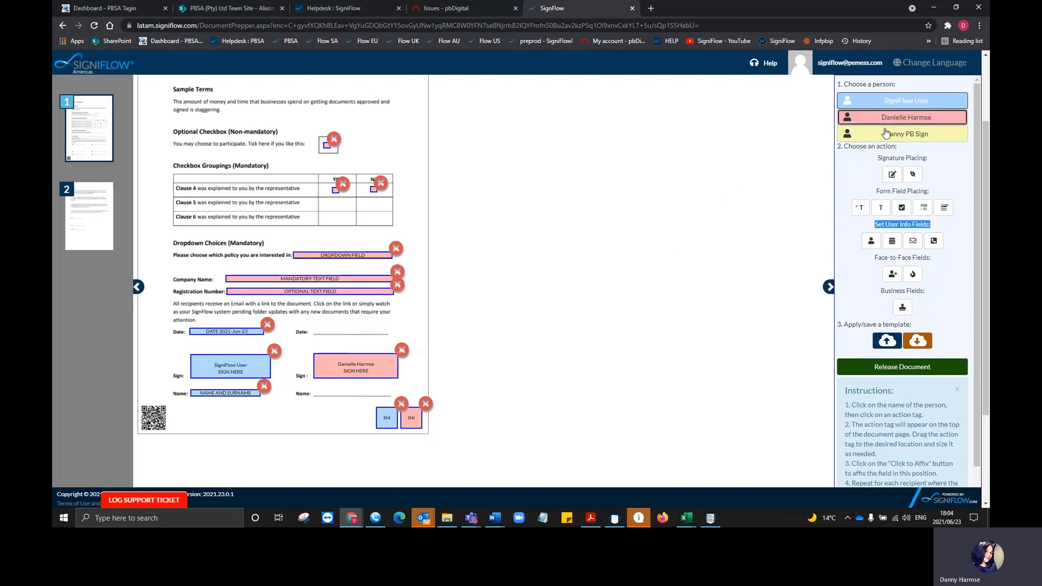
pyautogui.click(871, 240)
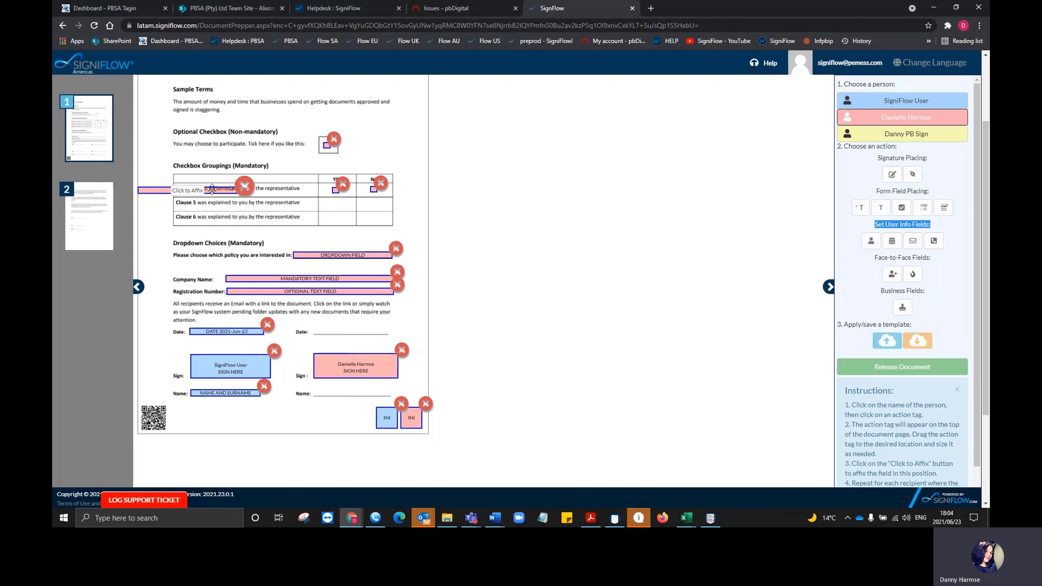
pyautogui.moveTo(211, 190)
pyautogui.mouseDown()
pyautogui.moveTo(400, 412)
pyautogui.moveTo(388, 392)
pyautogui.mouseUp()
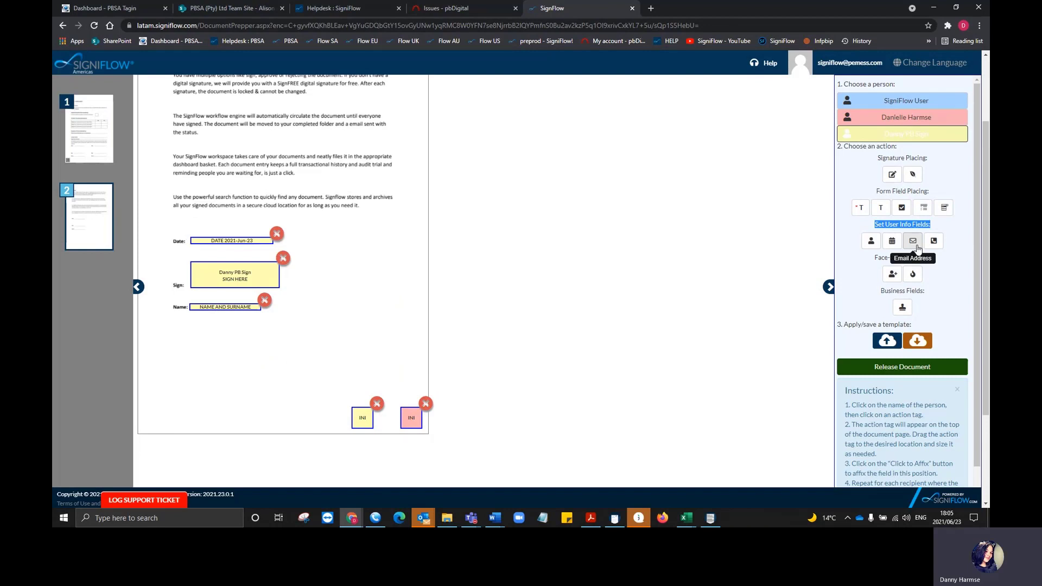
# Affix an email address field and a contact number field for the third signer beneath their name field on page 2.
pyautogui.click(913, 242)
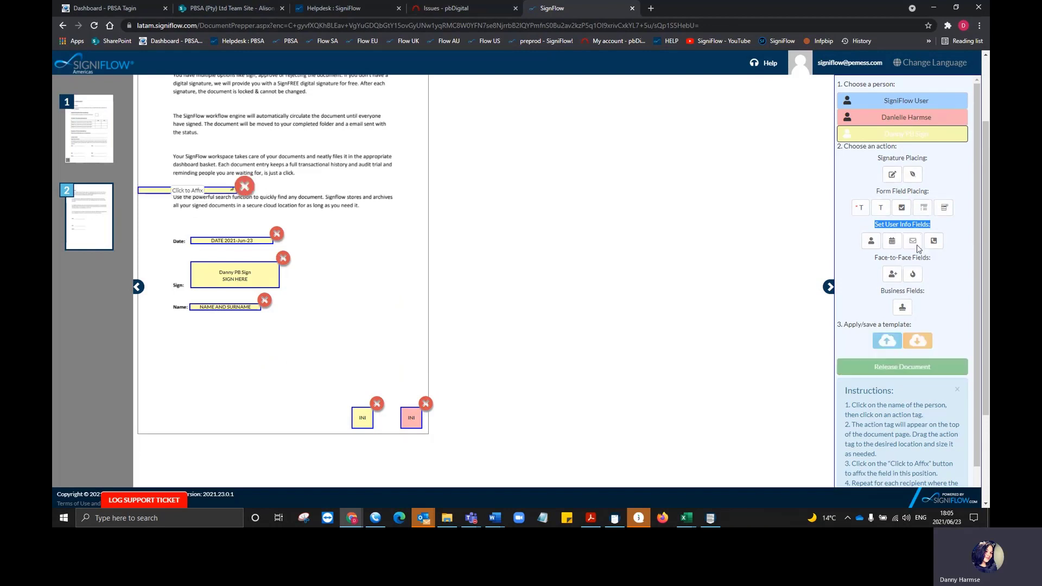
pyautogui.moveTo(195, 187); pyautogui.dragTo(234, 315)
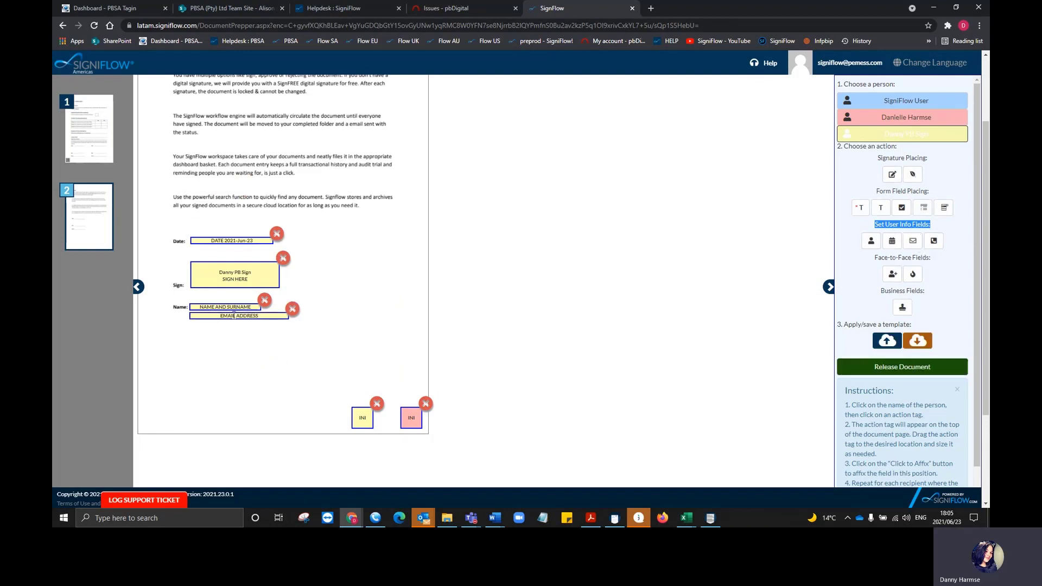
pyautogui.click(934, 243)
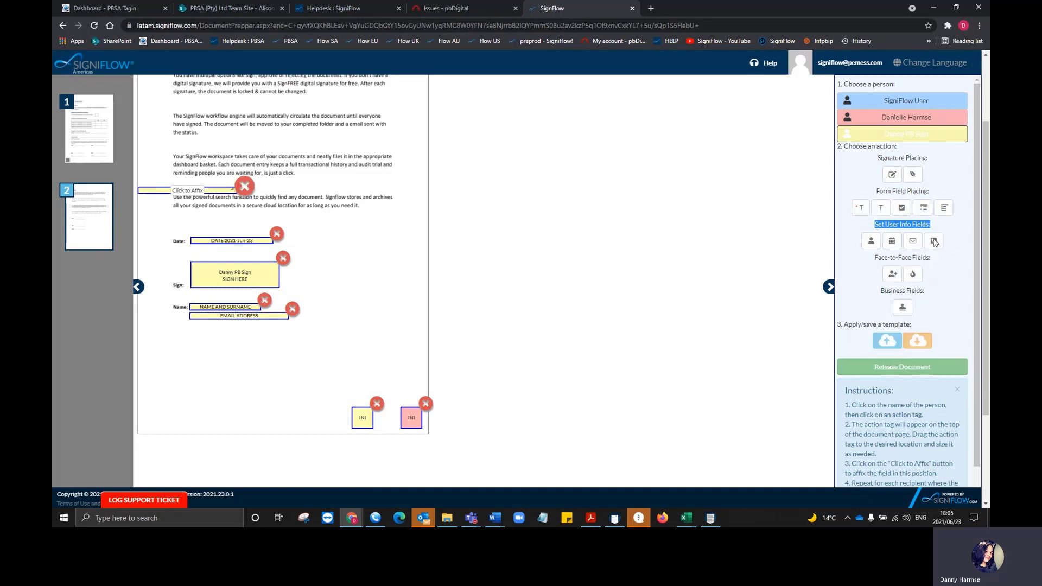
pyautogui.moveTo(241, 201); pyautogui.dragTo(236, 323)
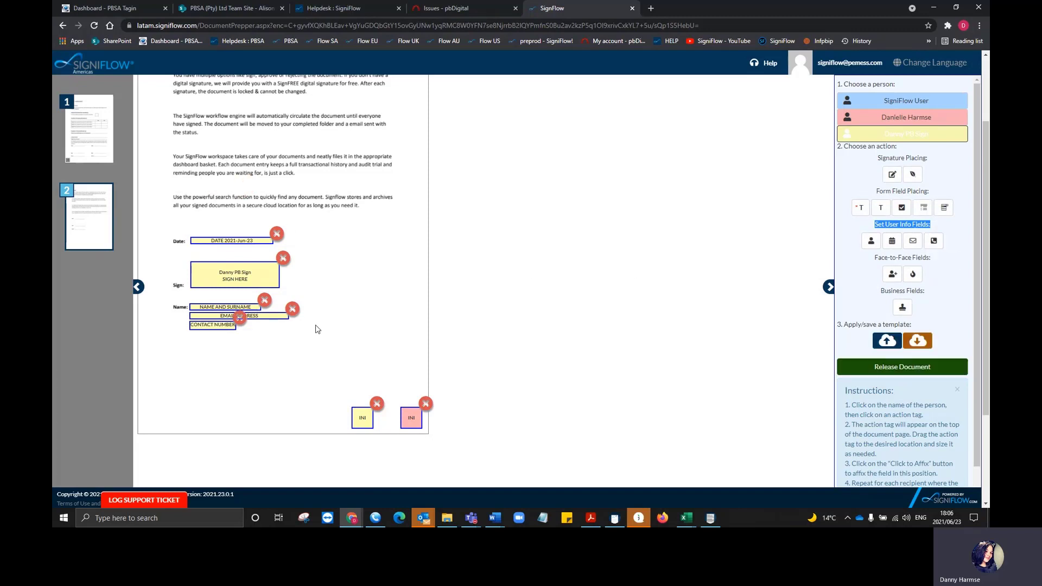